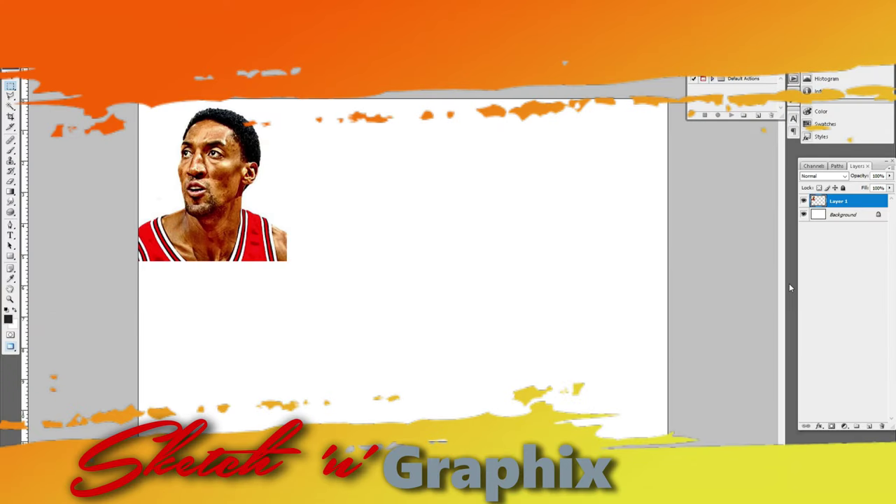
Add a blank Layer 2 above the portrait and fit the whole canvas on screen
key(ctrl+shift+n)
key(Return)
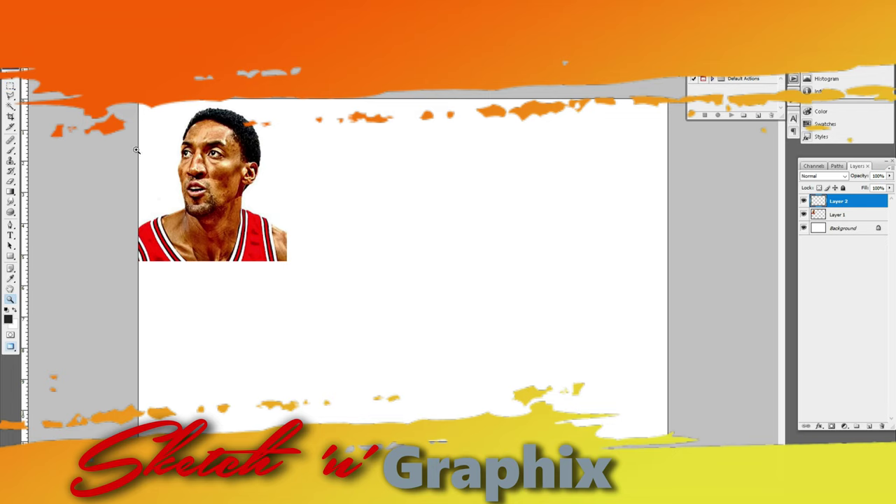
right_click(537, 316)
click(559, 319)
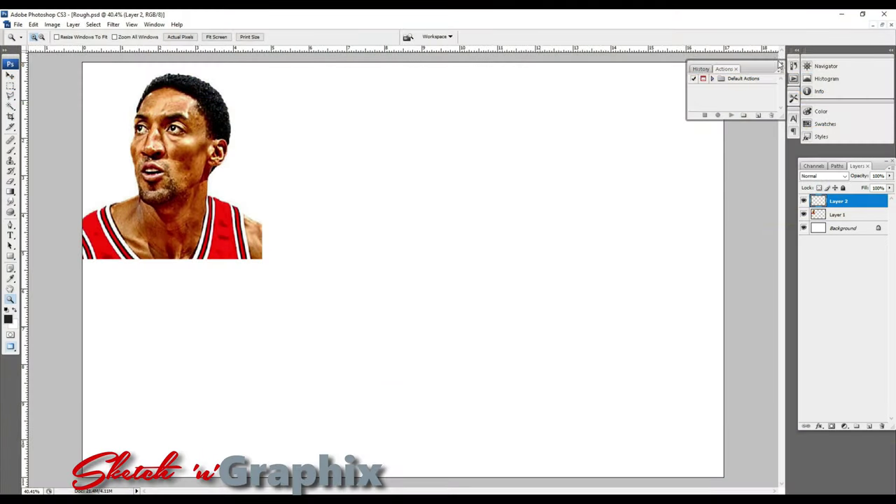
click(777, 64)
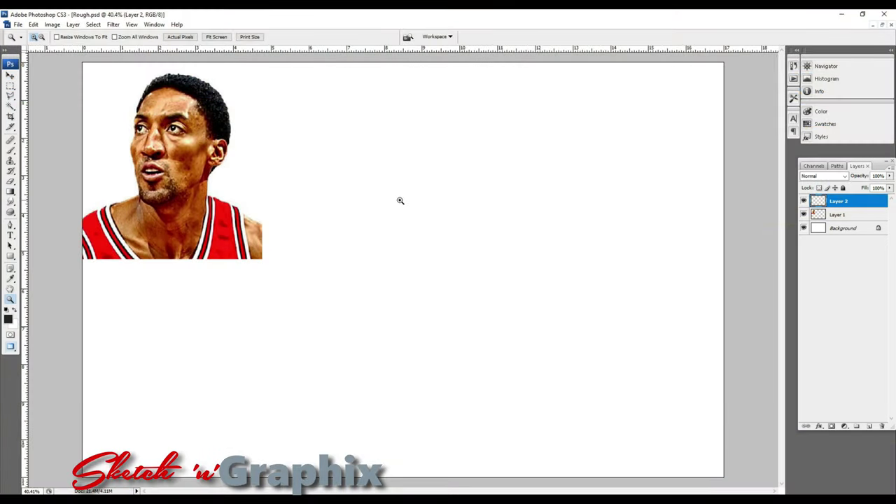
key(b)
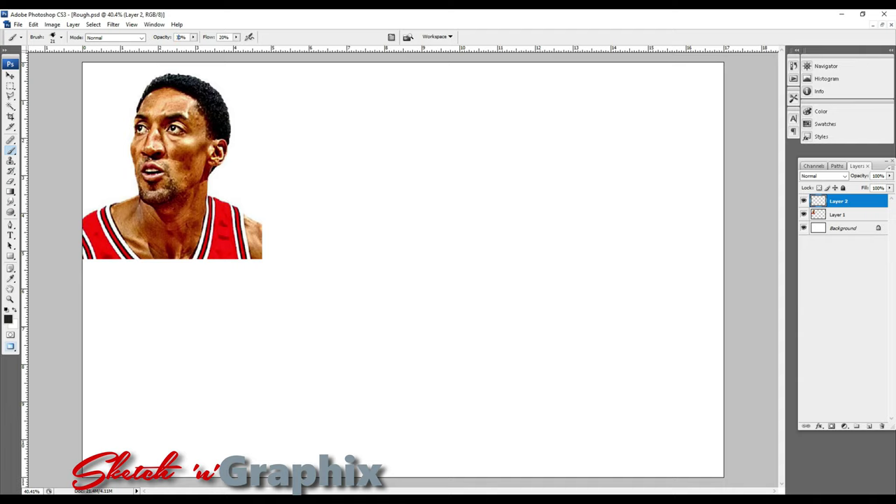
Choose a soft brush and lightly sketch the face outline, lips, jaw and a round ear
right_click(531, 233)
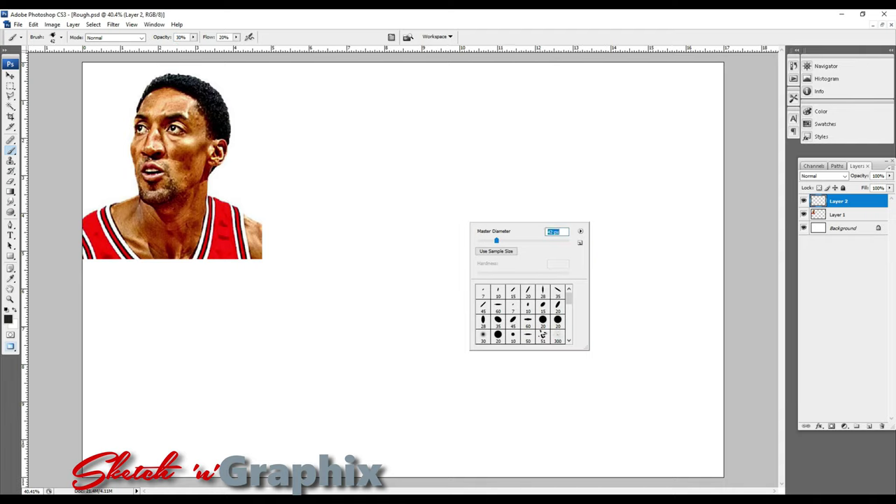
key(Return)
mouse_move(350, 238)
mouse_down()
mouse_move(378, 358)
mouse_move(435, 413)
mouse_up()
drag(360, 188, 557, 181)
mouse_move(384, 303)
mouse_down()
mouse_move(374, 344)
mouse_move(462, 420)
mouse_up()
mouse_move(389, 421)
mouse_down()
mouse_move(532, 347)
mouse_move(550, 220)
mouse_up()
drag(557, 184, 565, 241)
mouse_move(535, 343)
mouse_down()
mouse_move(455, 413)
mouse_move(382, 357)
mouse_up()
Sketch the forehead, brow lines, two eye ovals and the nose bridge
mouse_move(392, 144)
mouse_down()
mouse_move(354, 231)
mouse_move(375, 354)
mouse_up()
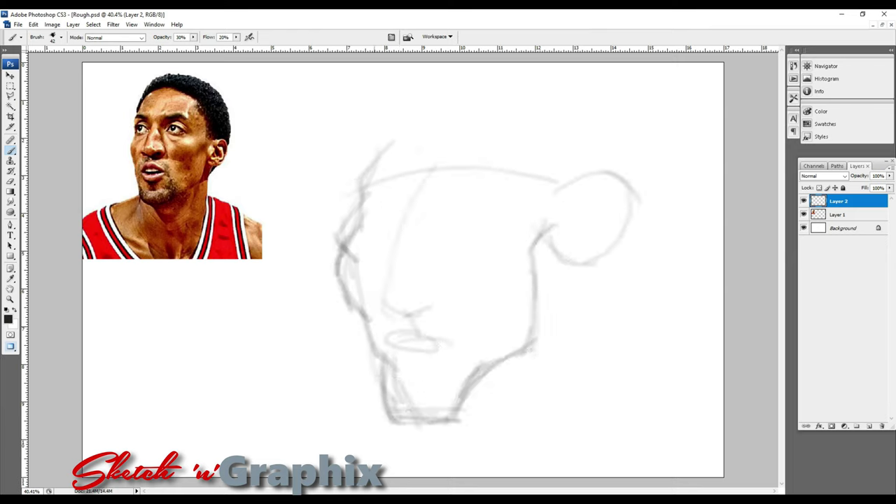
drag(343, 179, 419, 175)
drag(431, 172, 546, 183)
drag(350, 210, 413, 213)
drag(449, 210, 522, 219)
drag(448, 232, 497, 239)
mouse_move(423, 176)
mouse_down()
mouse_move(445, 247)
mouse_move(402, 223)
mouse_up()
Sketch the nose sides and nostrils, the upper and lower lips, and chin shading
drag(394, 197, 387, 283)
drag(411, 255, 414, 317)
mouse_move(390, 292)
mouse_down()
mouse_move(382, 315)
mouse_move(433, 305)
mouse_up()
drag(420, 308, 462, 300)
drag(428, 261, 448, 298)
drag(390, 280, 382, 312)
mouse_move(398, 319)
mouse_down()
mouse_move(413, 342)
mouse_move(458, 364)
mouse_up()
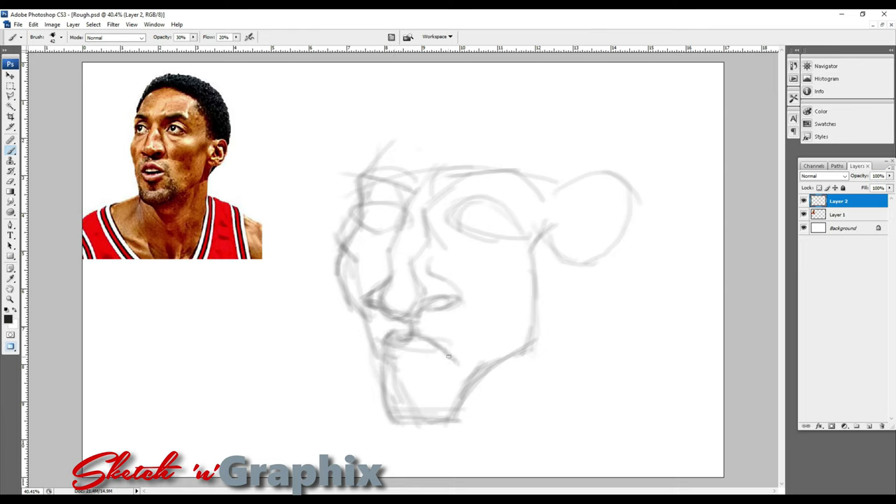
mouse_move(392, 356)
mouse_down()
mouse_move(455, 359)
mouse_move(430, 382)
mouse_move(454, 371)
mouse_up()
drag(390, 341, 459, 363)
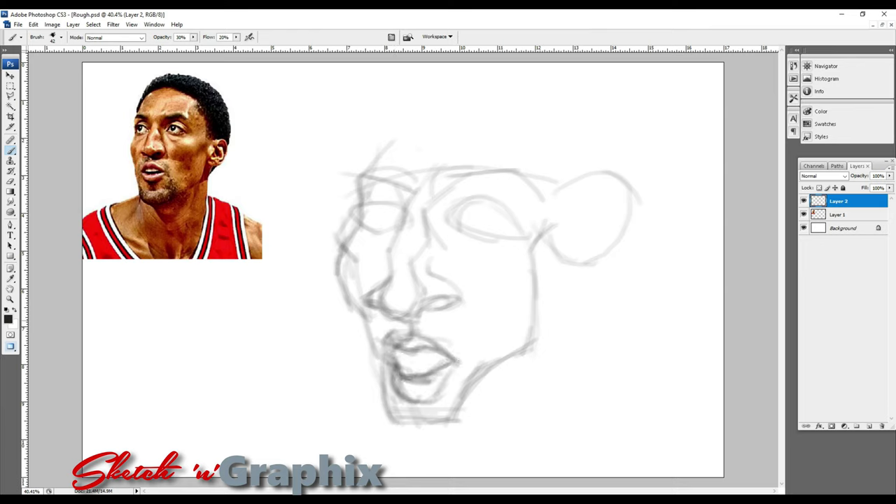
Darken the left eye, brow and nose side, and draw the right eye's lid and iris
drag(358, 189, 396, 156)
drag(368, 161, 421, 203)
drag(412, 171, 379, 287)
mouse_move(371, 168)
mouse_down()
mouse_move(412, 198)
mouse_move(351, 210)
mouse_move(408, 181)
mouse_move(380, 210)
mouse_up()
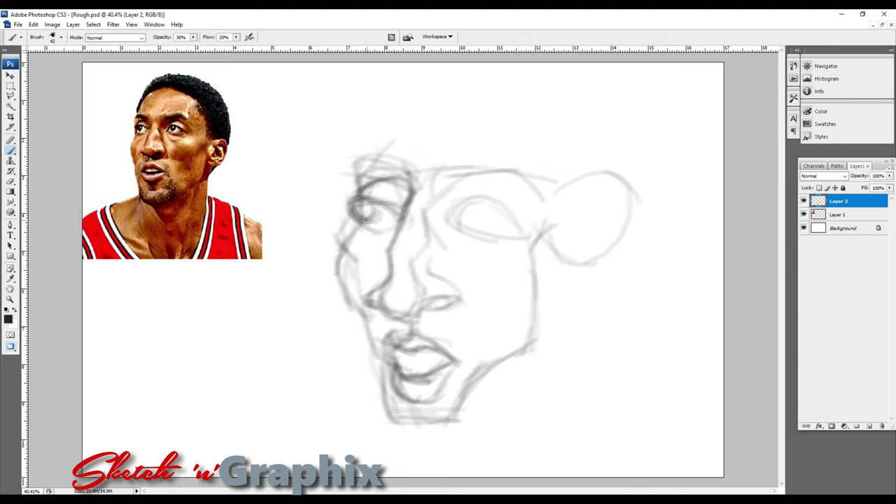
drag(444, 219, 521, 225)
drag(486, 203, 495, 210)
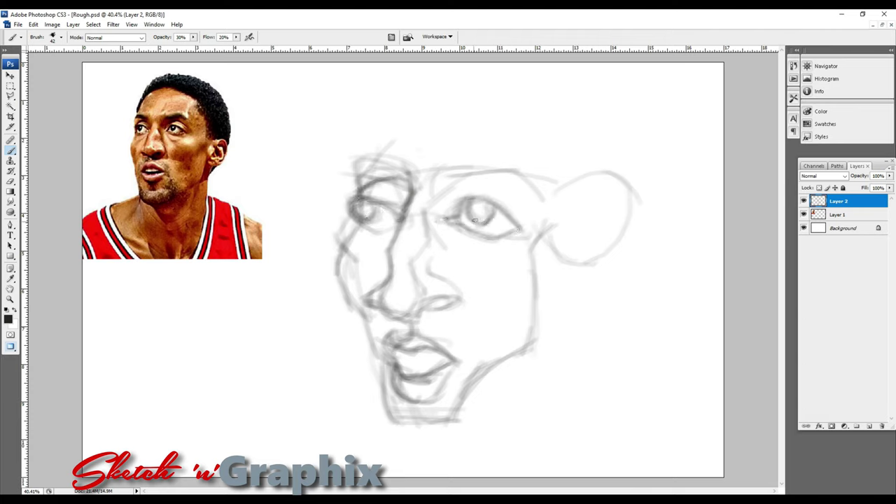
Redraw the eye socket, cheek, face contour and jawline with darker strokes
mouse_move(383, 231)
mouse_down()
mouse_move(359, 181)
mouse_move(518, 120)
mouse_move(554, 186)
mouse_up()
drag(356, 221, 353, 242)
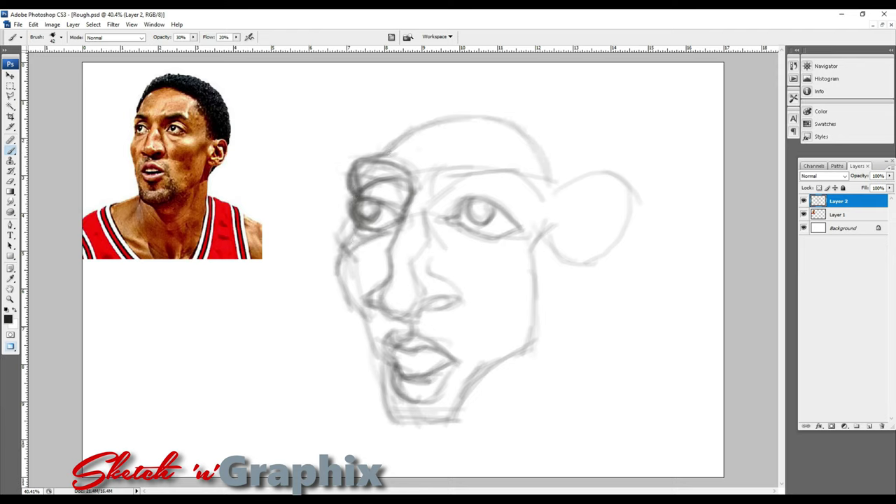
drag(508, 238, 555, 290)
mouse_move(354, 238)
mouse_down()
mouse_move(336, 293)
mouse_move(378, 358)
mouse_move(388, 434)
mouse_move(455, 433)
mouse_up()
mouse_move(382, 440)
mouse_down()
mouse_move(482, 410)
mouse_move(544, 325)
mouse_up()
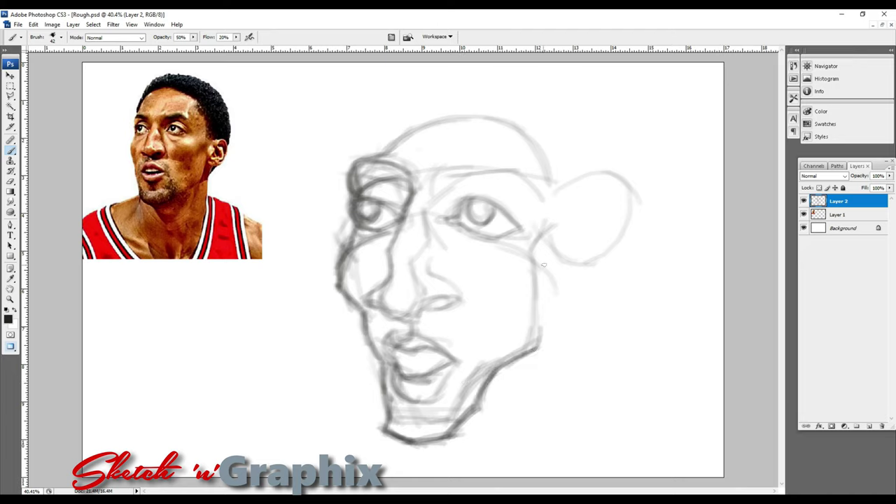
Set brush opacity to 30% and shade the nose bridge, right eyebrow and left eye area
drag(474, 199, 523, 213)
key(3)
mouse_move(427, 210)
mouse_down()
mouse_move(438, 187)
mouse_move(504, 167)
mouse_up()
mouse_move(449, 178)
mouse_down()
mouse_move(521, 185)
mouse_move(536, 203)
mouse_up()
mouse_move(364, 172)
mouse_down()
mouse_move(394, 179)
mouse_move(378, 198)
mouse_up()
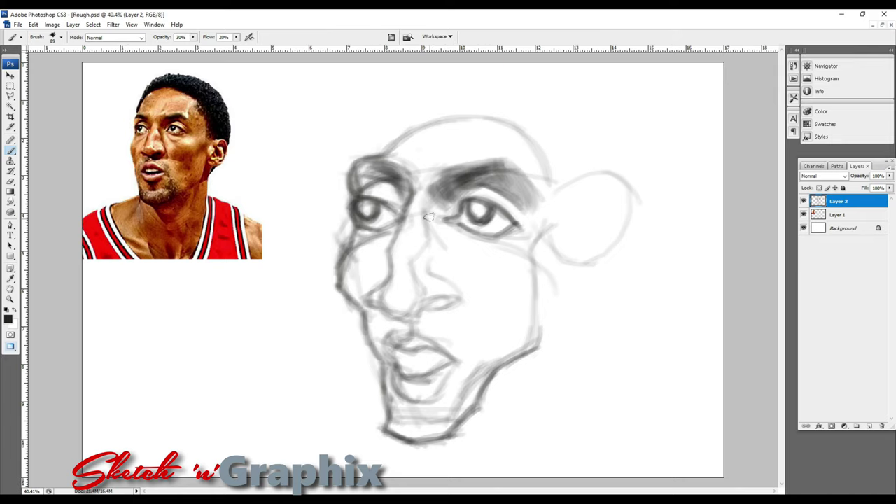
drag(427, 213, 434, 255)
drag(437, 199, 431, 245)
Apply a Free Transform to the sketch layer, then return to the Brush with a new tip size
key(m)
right_click(433, 213)
click(462, 293)
key(Return)
key(b)
right_click(413, 203)
key(Return)
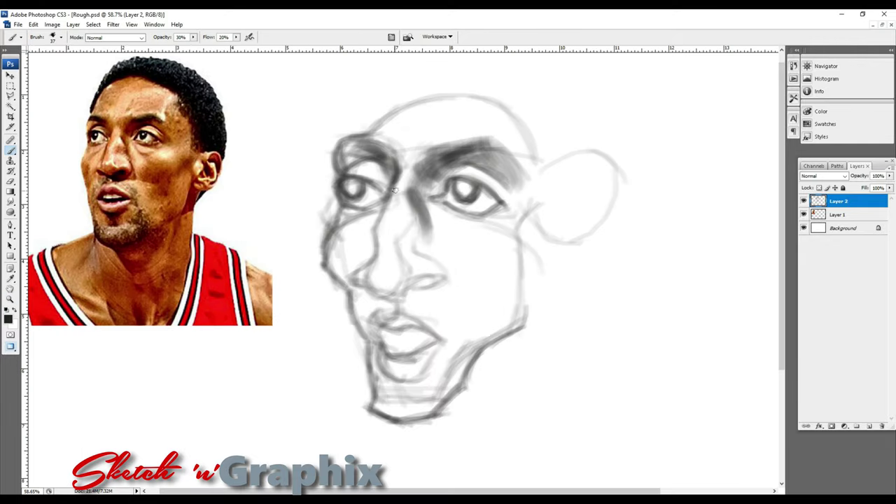
Shade around both eyes with a smaller brush, then shade under the right eye
drag(394, 189, 378, 242)
right_click(450, 249)
key(Return)
right_click(495, 181)
key(Return)
drag(448, 199, 500, 179)
mouse_move(381, 164)
mouse_down()
mouse_move(343, 168)
mouse_move(387, 199)
mouse_move(380, 210)
mouse_up()
key(bracketright)
mouse_move(494, 210)
mouse_down()
mouse_move(426, 221)
mouse_move(420, 249)
mouse_up()
Shade down the nose bridge to the tip, enlarging the brush as you go
drag(417, 210, 403, 263)
key(bracketright)
key(bracketright)
key(bracketright)
mouse_move(413, 228)
mouse_down()
mouse_move(381, 283)
mouse_move(386, 268)
mouse_up()
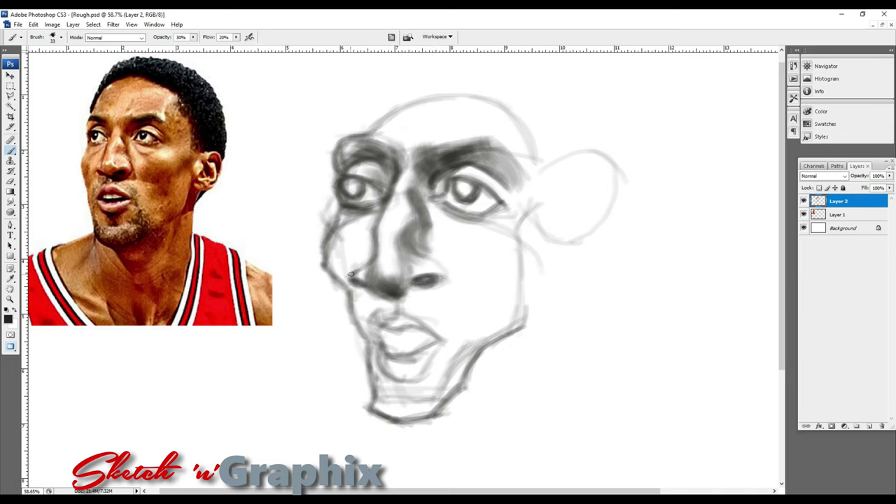
drag(435, 255, 413, 287)
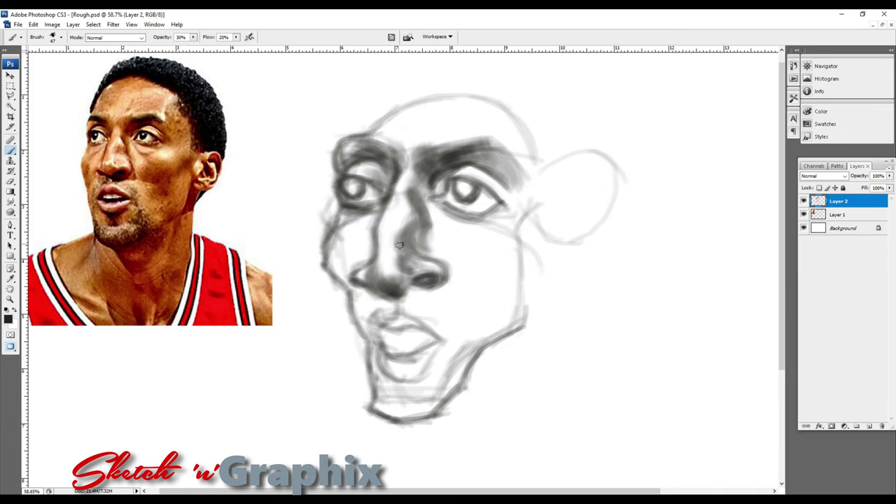
drag(389, 231, 381, 269)
key(bracketright)
mouse_move(392, 168)
mouse_down()
mouse_move(391, 244)
mouse_move(409, 217)
mouse_up()
Paint in the upper and lower lips, the mouth corners and the chin shadow
key(e)
right_click(400, 200)
key(b)
key(e)
key(b)
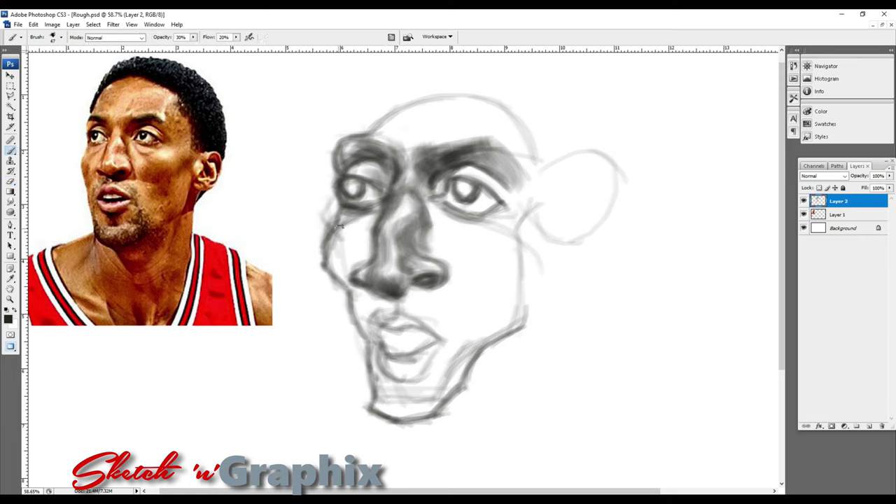
mouse_move(376, 334)
mouse_down()
mouse_move(406, 315)
mouse_move(441, 329)
mouse_up()
drag(378, 310, 448, 333)
mouse_move(378, 347)
mouse_down()
mouse_move(388, 371)
mouse_move(442, 372)
mouse_up()
mouse_move(372, 378)
mouse_down()
mouse_move(427, 420)
mouse_move(450, 393)
mouse_move(368, 387)
mouse_move(361, 333)
mouse_move(381, 298)
mouse_up()
Darken the left jaw, upper lip and the nose shading
mouse_move(371, 350)
mouse_down()
mouse_move(413, 297)
mouse_move(456, 347)
mouse_up()
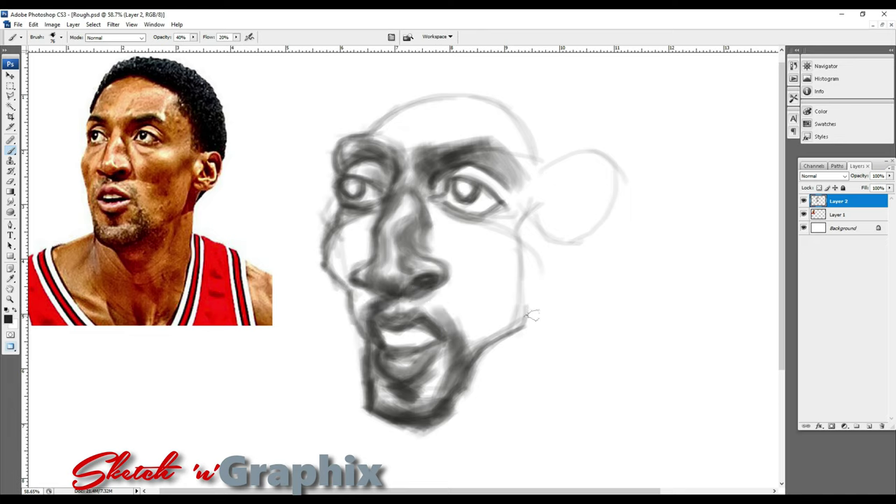
drag(370, 264, 366, 289)
drag(420, 205, 448, 277)
right_click(345, 215)
Shade both cheeks, the right jaw and the top of the head in grey
drag(329, 252, 375, 357)
mouse_move(381, 210)
mouse_down()
mouse_move(335, 238)
mouse_move(490, 210)
mouse_move(532, 266)
mouse_up()
drag(455, 252, 519, 322)
drag(462, 189, 539, 330)
right_click(548, 285)
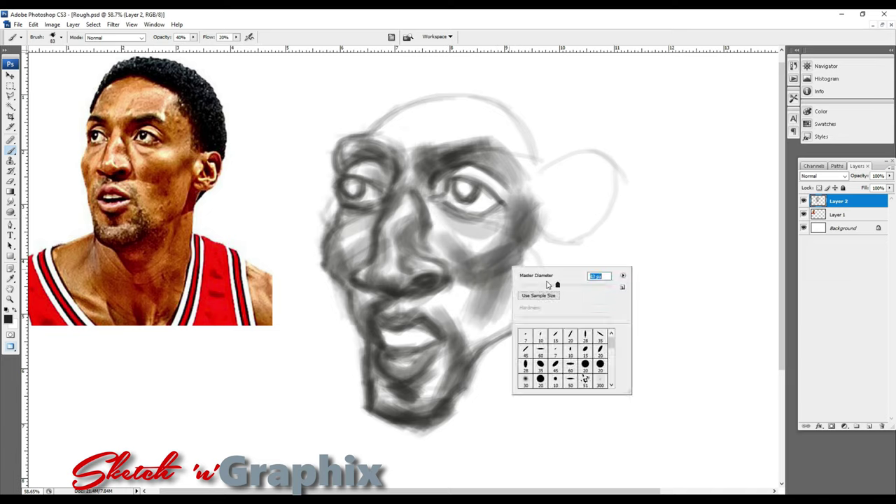
drag(540, 242, 490, 371)
drag(536, 189, 533, 309)
mouse_move(372, 133)
mouse_down()
mouse_move(459, 94)
mouse_move(527, 198)
mouse_move(540, 287)
mouse_up()
drag(547, 175, 542, 241)
Draw the ear outline beside the right cheek with curved inner folds and a darker lower edge
key(m)
key(b)
drag(602, 215, 540, 298)
mouse_move(554, 217)
mouse_down()
mouse_move(616, 280)
mouse_move(613, 255)
mouse_move(560, 294)
mouse_up()
mouse_move(557, 239)
mouse_down()
mouse_move(553, 261)
mouse_move(592, 213)
mouse_move(592, 259)
mouse_up()
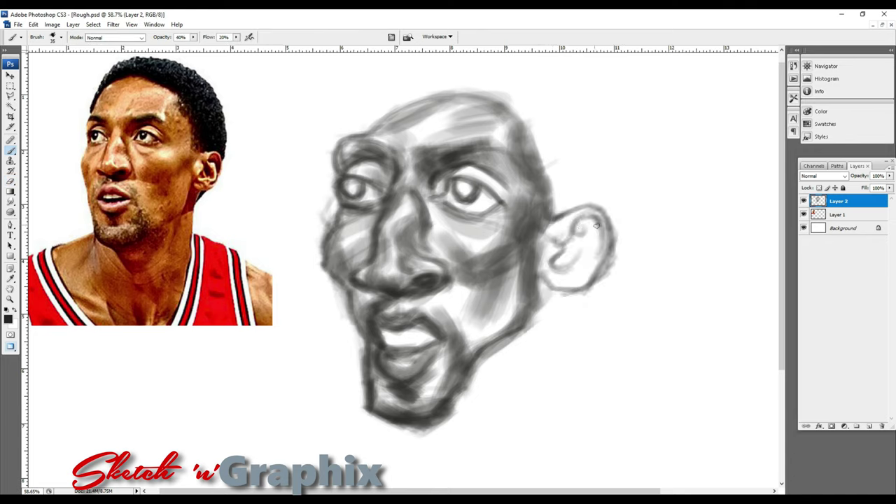
mouse_move(581, 220)
mouse_down()
mouse_move(595, 266)
mouse_move(562, 247)
mouse_move(581, 270)
mouse_move(571, 280)
mouse_move(605, 280)
mouse_up()
key(bracketleft)
key(bracketleft)
key(bracketleft)
key(e)
key(b)
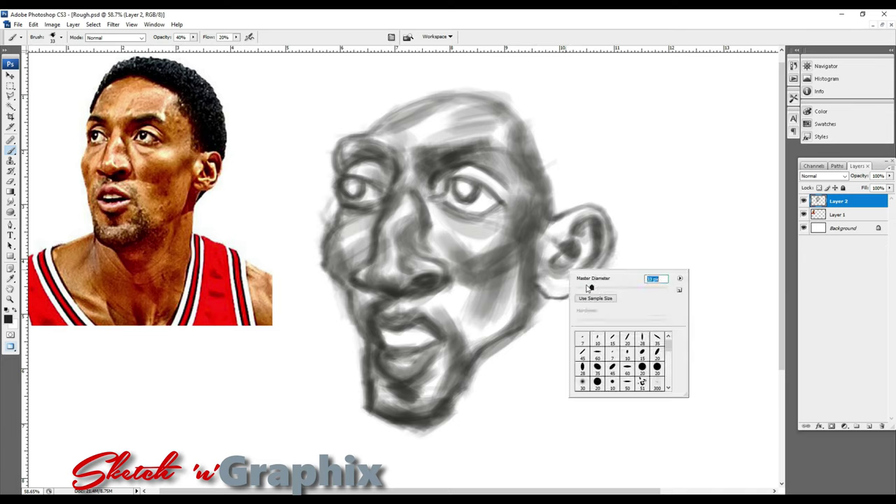
drag(539, 290, 592, 280)
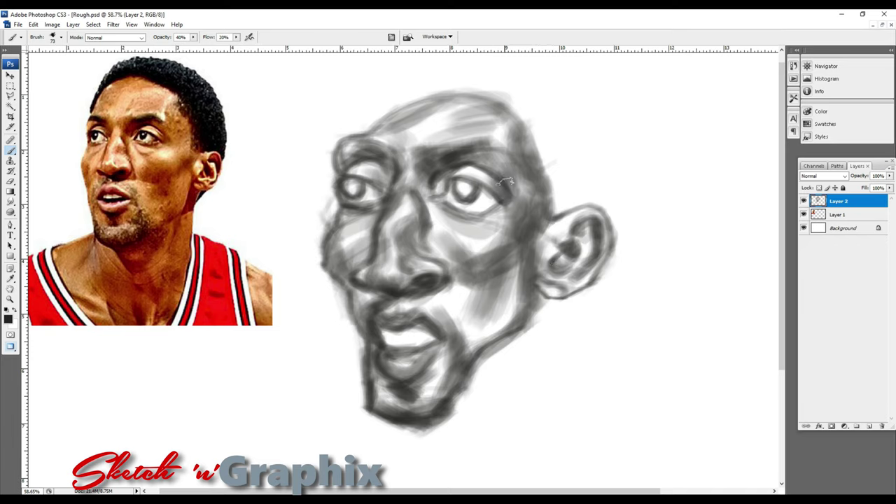
Enlarge the brush to about 49 and darken the mouth and upper lip
right_click(492, 189)
drag(514, 206, 520, 205)
key(Return)
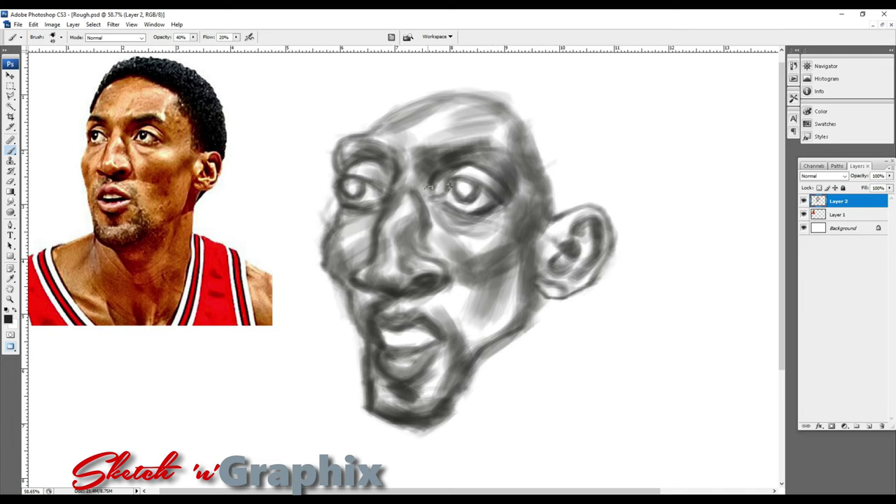
drag(403, 341, 414, 339)
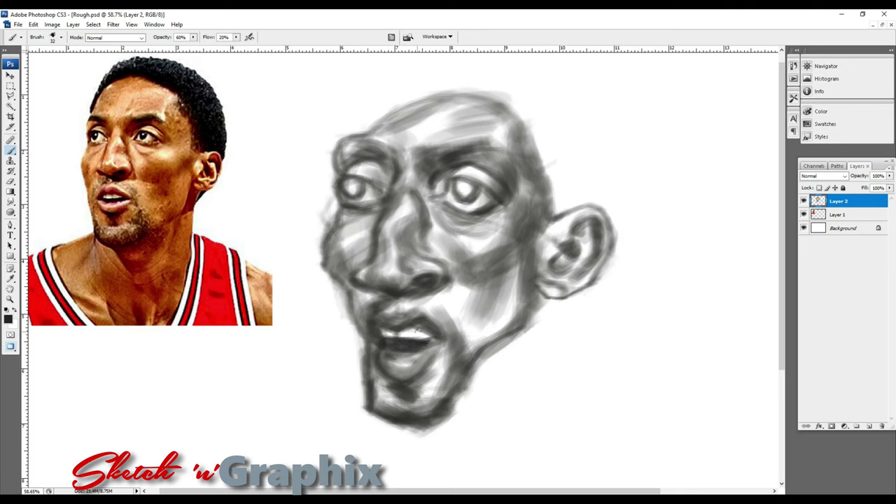
Darken the upper lip, paint dark eyebrows, and deepen both irises
key(e)
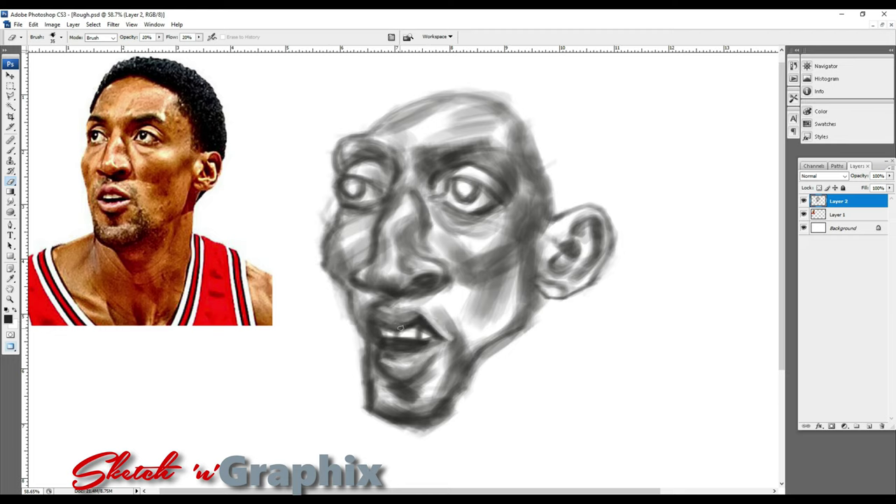
key(b)
drag(379, 327, 445, 326)
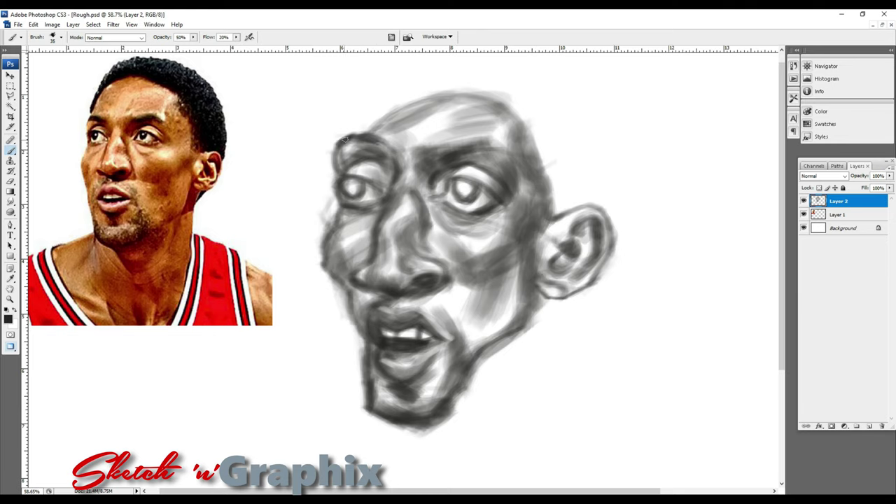
mouse_move(337, 144)
mouse_down()
mouse_move(494, 143)
mouse_move(516, 162)
mouse_up()
drag(455, 186, 466, 189)
drag(352, 190, 364, 184)
Erase stray strokes along the cheek, chin and jaw, then paint a dark nose line
key(e)
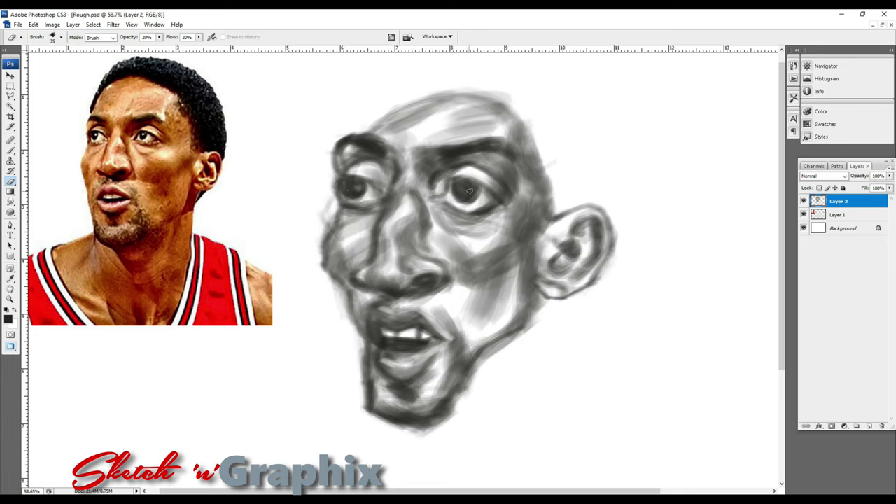
mouse_move(325, 209)
mouse_down()
mouse_move(344, 319)
mouse_move(508, 343)
mouse_move(543, 297)
mouse_up()
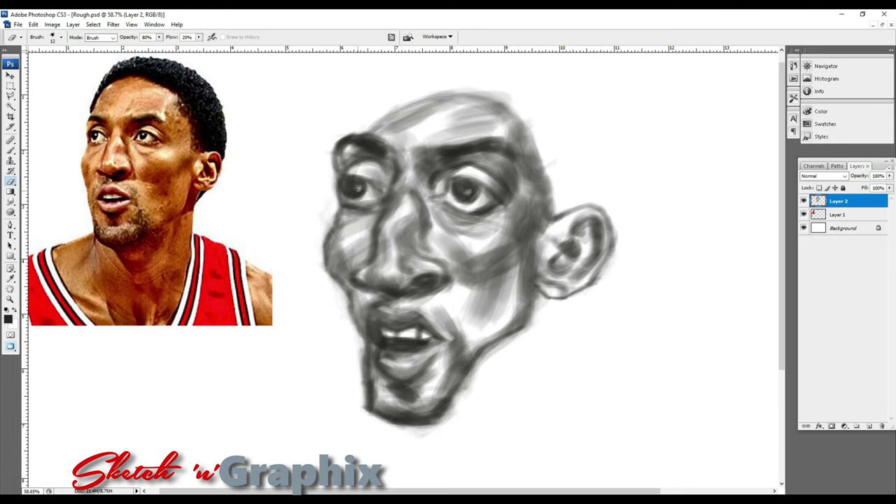
key(b)
mouse_move(423, 164)
mouse_down()
mouse_move(434, 258)
mouse_move(515, 280)
mouse_up()
At 20% brush opacity, softly shade the right cheek and jaw
text(20)
key(Return)
mouse_move(470, 263)
mouse_down()
mouse_move(507, 315)
mouse_move(490, 354)
mouse_up()
drag(519, 301, 473, 299)
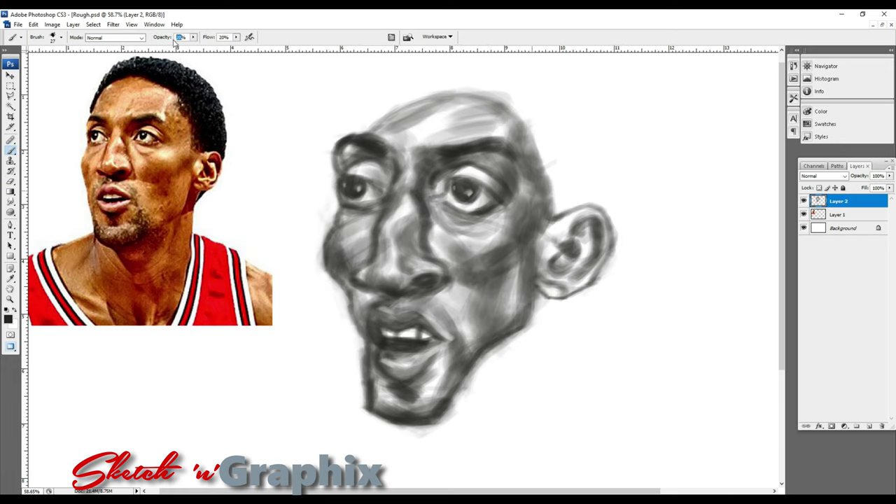
At 80% opacity, paint a dark hairline over the crown and thicken the hair down the right side
drag(404, 99, 569, 207)
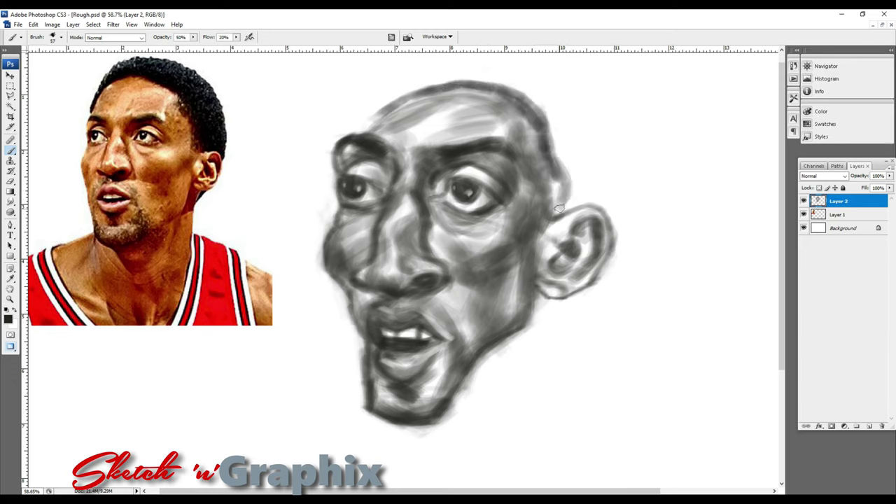
drag(522, 94, 561, 154)
key(8)
drag(483, 80, 571, 197)
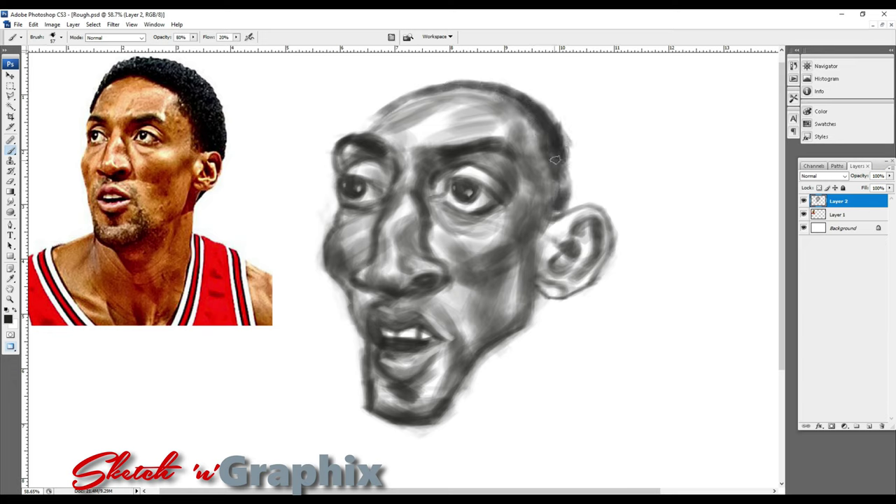
right_click(403, 93)
mouse_move(408, 87)
mouse_down()
mouse_move(528, 99)
mouse_move(585, 193)
mouse_up()
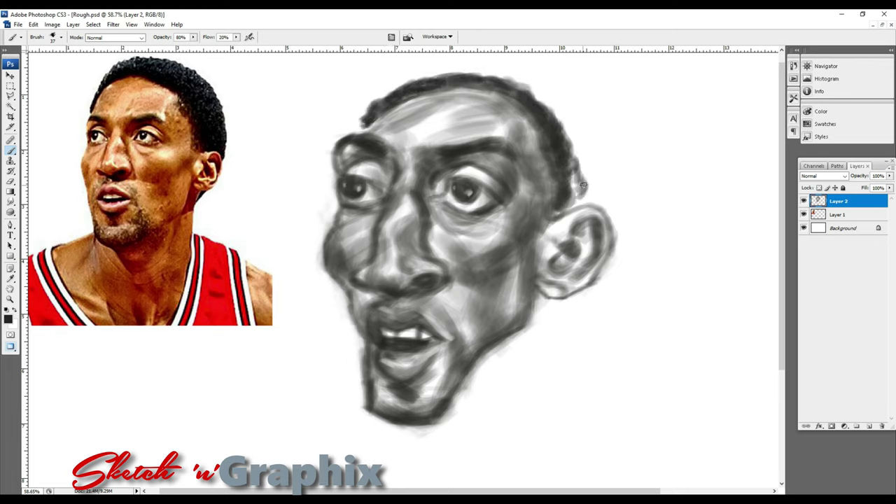
mouse_move(589, 147)
mouse_down()
mouse_move(498, 82)
mouse_move(392, 91)
mouse_move(553, 105)
mouse_move(564, 189)
mouse_move(588, 210)
mouse_up()
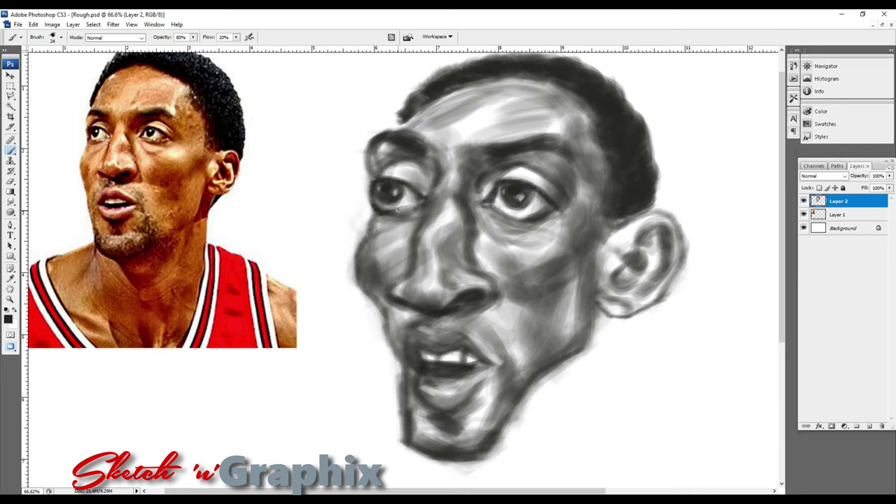
Adjust the brush size and set 70% opacity, then darken the left cheek outline
right_click(413, 161)
key(3)
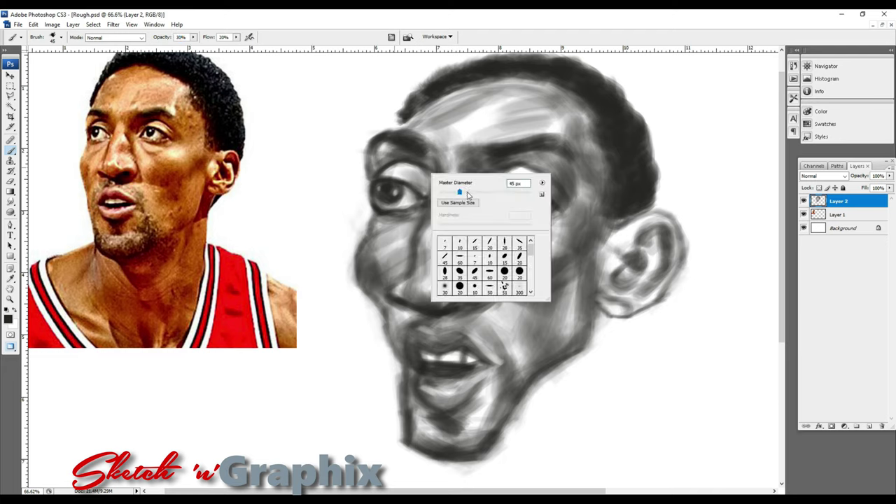
key(Return)
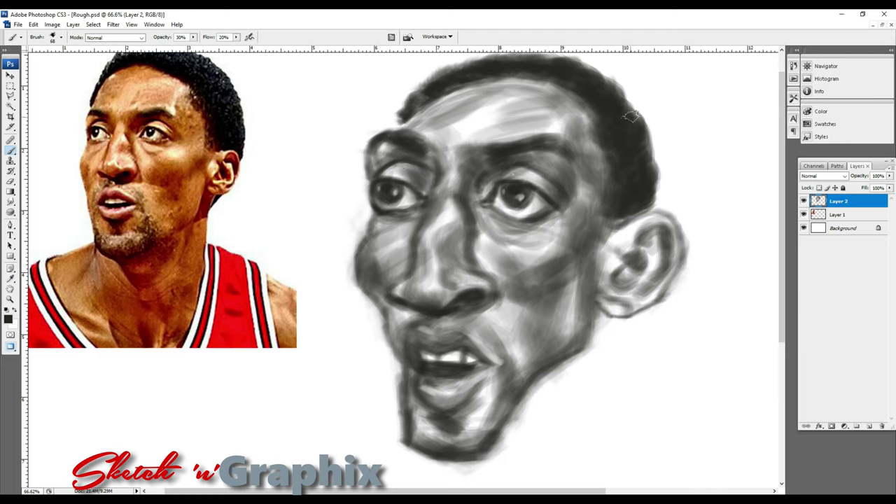
right_click(359, 264)
key(Return)
key(7)
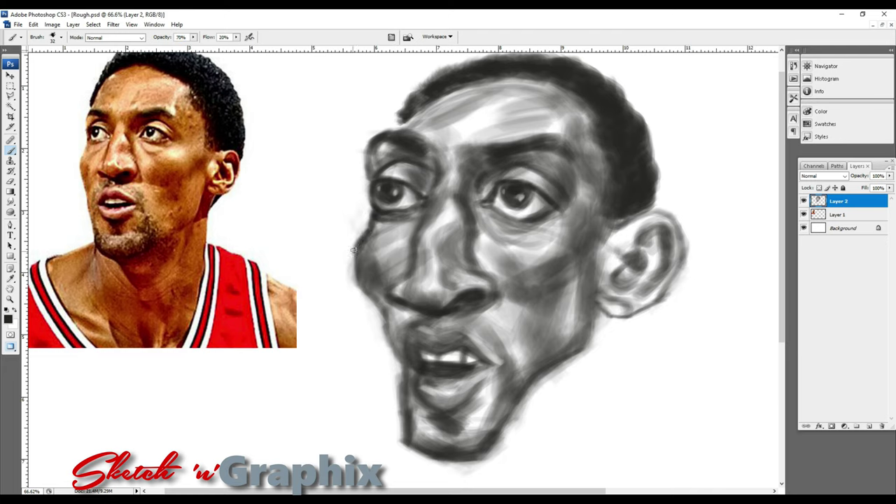
drag(354, 250, 370, 294)
Erase part of the lower jaw, redraw it darker, and reinforce the jaw, ear, cheek and head contours
key(e)
right_click(360, 266)
key(Return)
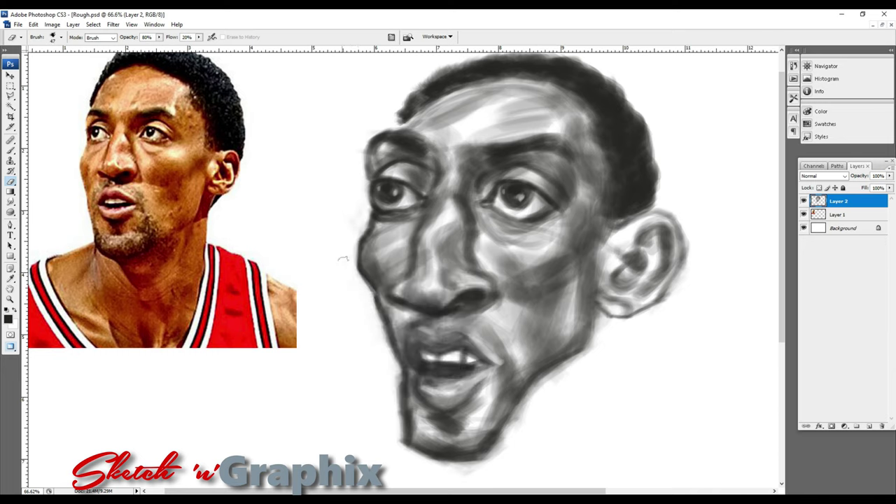
drag(585, 359, 501, 448)
key(b)
mouse_move(399, 442)
mouse_down()
mouse_move(448, 458)
mouse_move(532, 375)
mouse_move(641, 304)
mouse_up()
drag(634, 206, 655, 308)
mouse_move(372, 309)
mouse_down()
mouse_move(370, 140)
mouse_move(423, 95)
mouse_up()
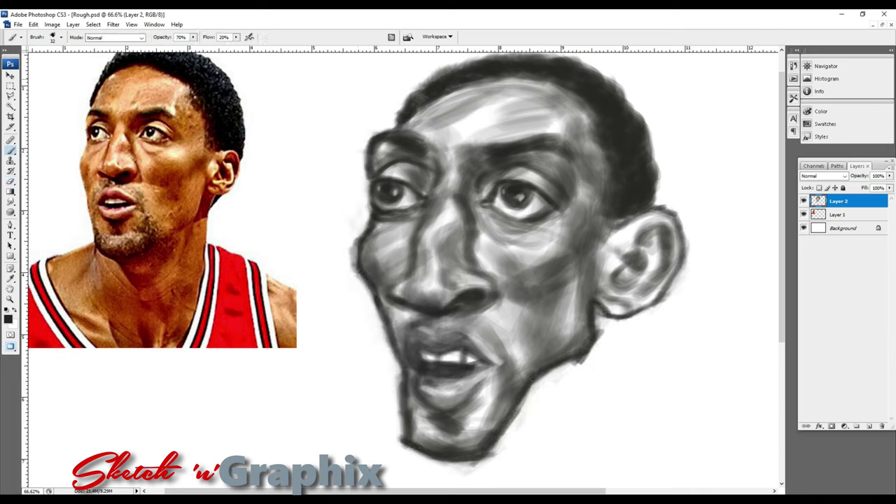
Zoom out to the whole canvas and duplicate the head layer as Layer 2 copy
key(ctrl+0)
key(e)
right_click(364, 176)
key(Return)
key(b)
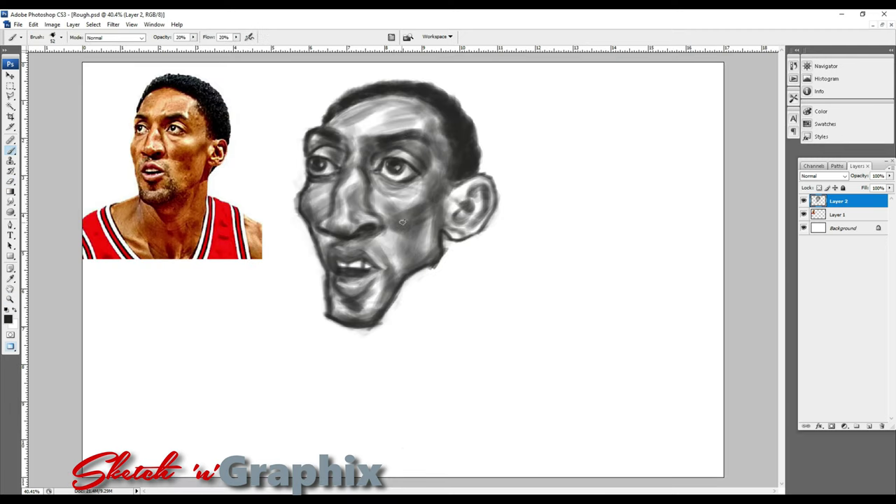
key(e)
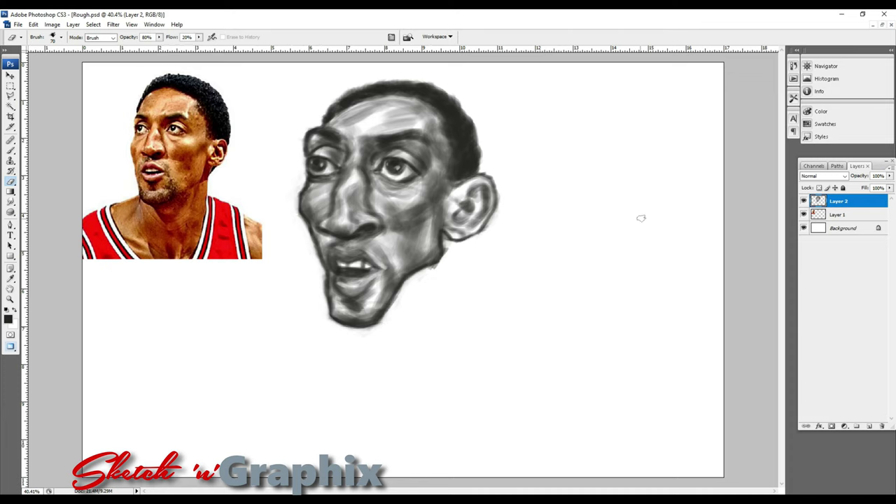
key(ctrl+j)
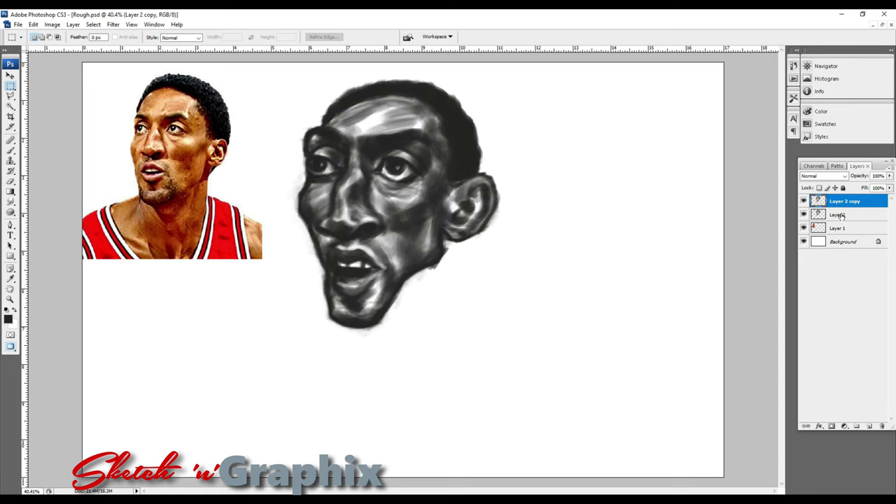
Move the head copy to the right and try a first warp of the face, then cancel it
drag(410, 267, 606, 357)
key(ctrl+t)
right_click(410, 276)
click(391, 337)
drag(286, 78, 287, 98)
drag(501, 78, 475, 79)
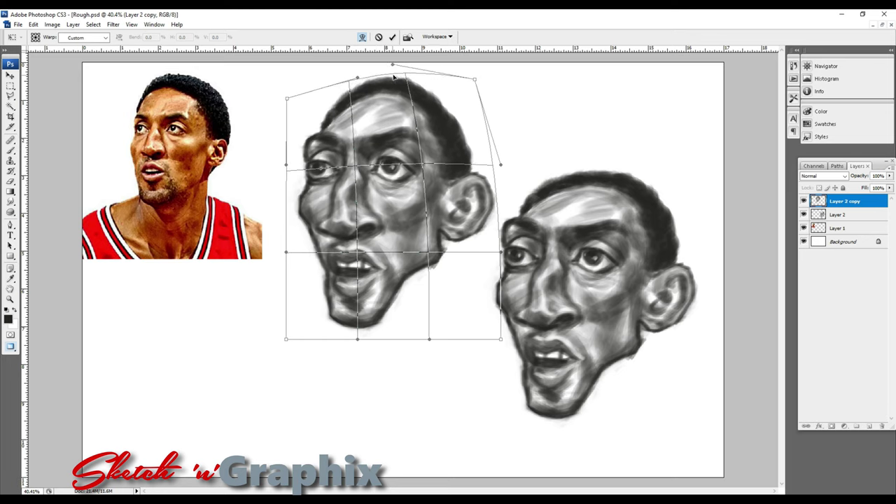
mouse_move(286, 339)
mouse_down()
mouse_move(297, 363)
mouse_move(272, 369)
mouse_up()
drag(501, 164, 480, 126)
drag(501, 339, 554, 305)
mouse_move(286, 164)
mouse_down()
mouse_move(282, 183)
mouse_move(277, 174)
mouse_up()
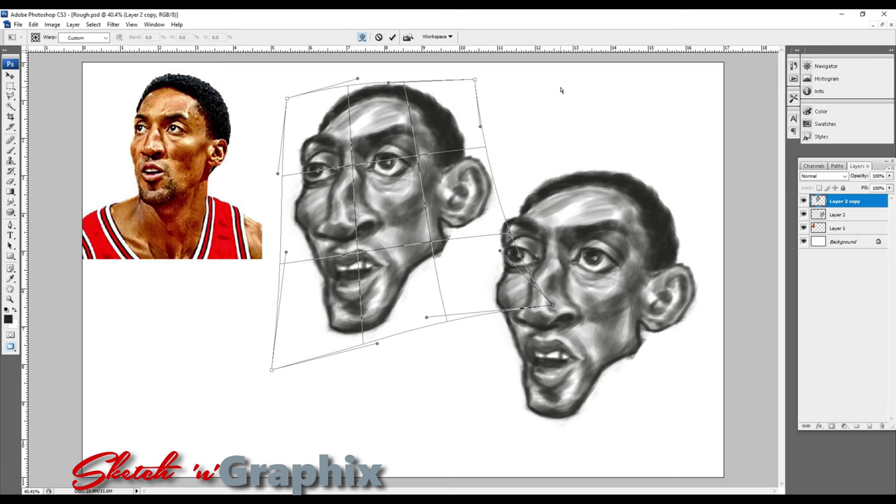
drag(420, 168, 431, 158)
click(441, 190)
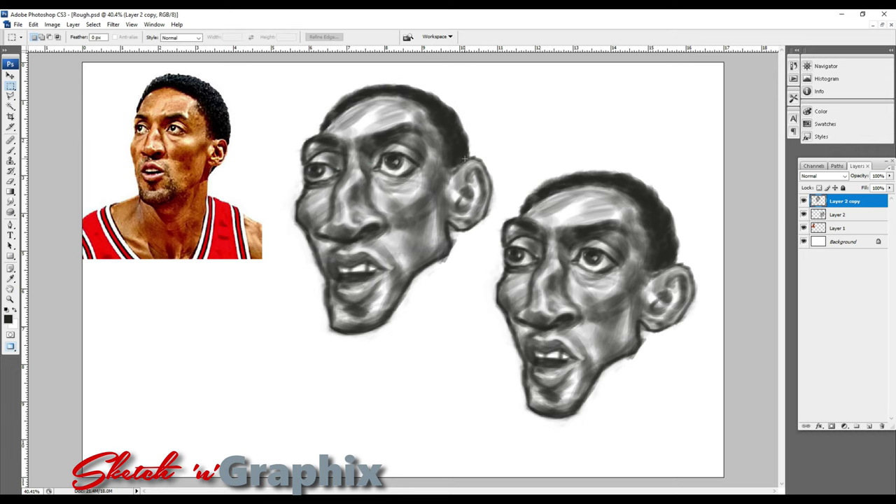
Warp the copy with the top pulled inward and the lower face stretched down, then hide Layer 2
key(ctrl+t)
right_click(516, 259)
click(524, 304)
drag(501, 78, 461, 73)
drag(286, 77, 298, 96)
drag(500, 165, 490, 134)
drag(429, 77, 408, 87)
drag(358, 340, 364, 356)
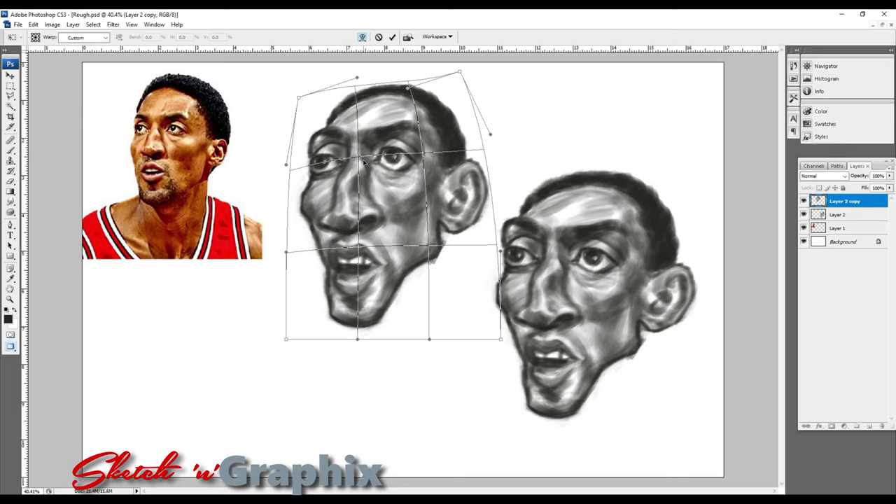
drag(429, 340, 452, 340)
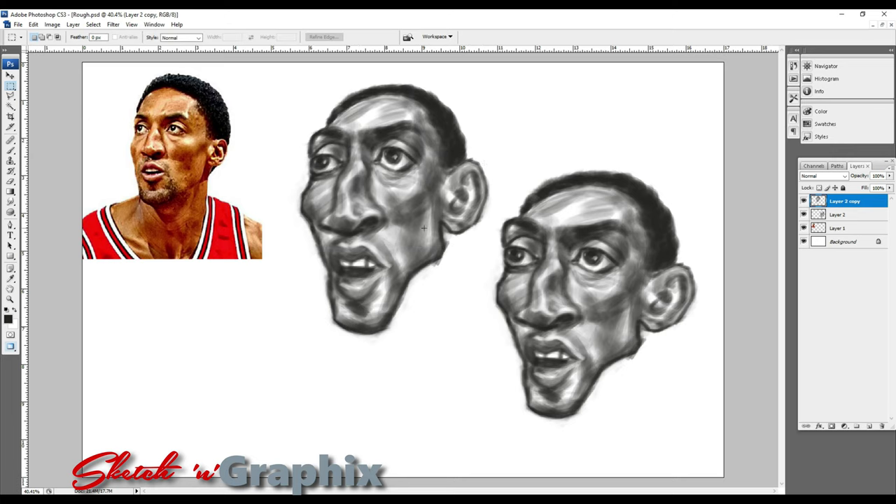
click(804, 214)
Darken the head copy with a Hue/Saturation adjustment and zoom in on the face
key(r)
key(bracketright)
key(bracketright)
key(bracketright)
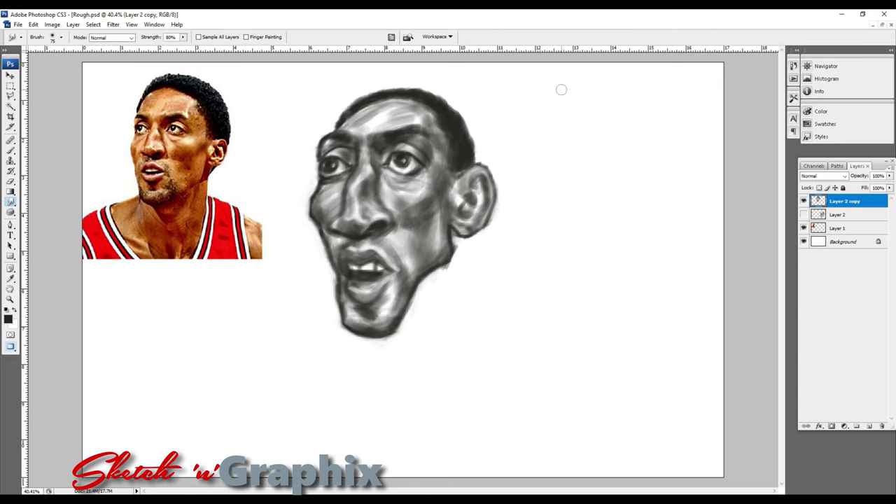
key(e)
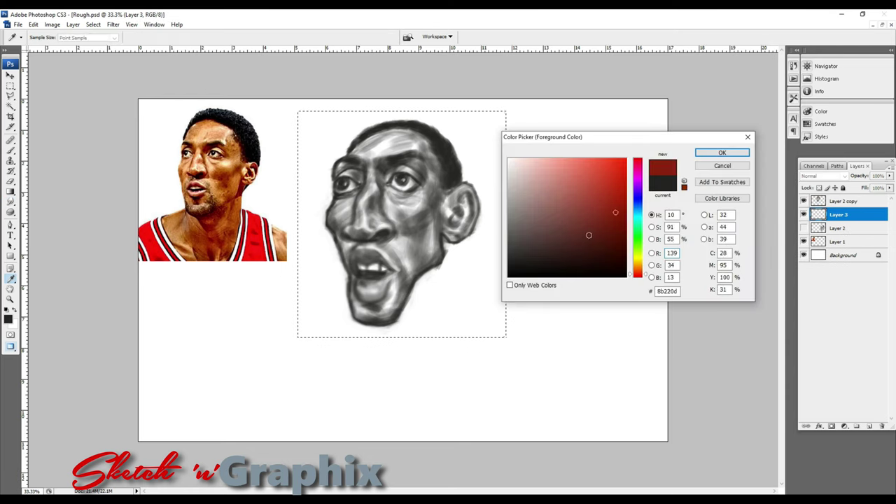
key(ctrl+u)
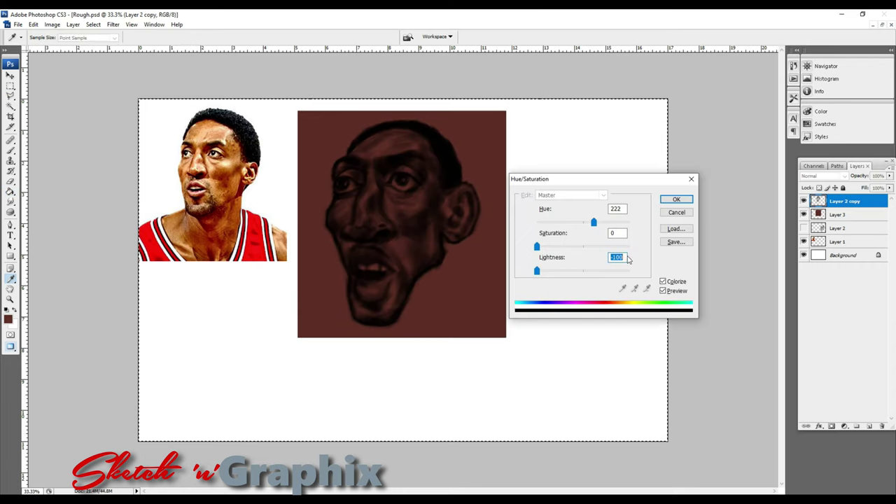
key(Return)
key(z)
drag(196, 100, 585, 378)
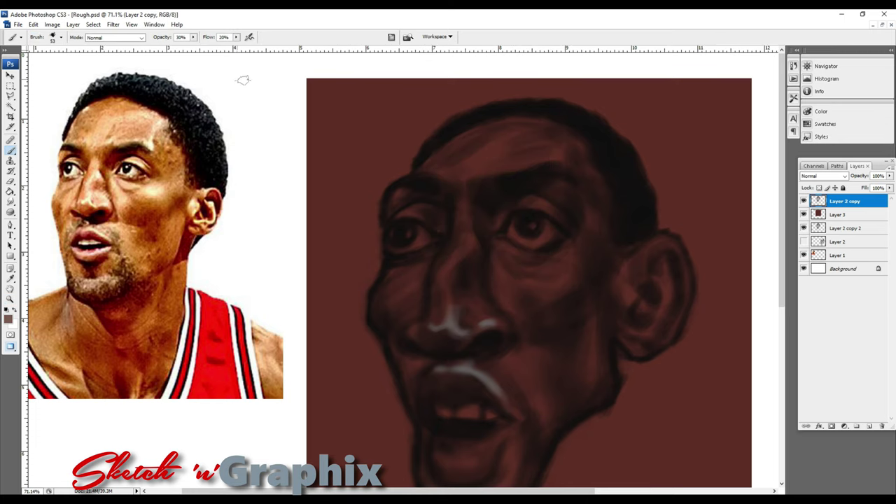
Paint lighter tones on the nose bridge, across the forehead and beside the nose
drag(466, 214, 445, 280)
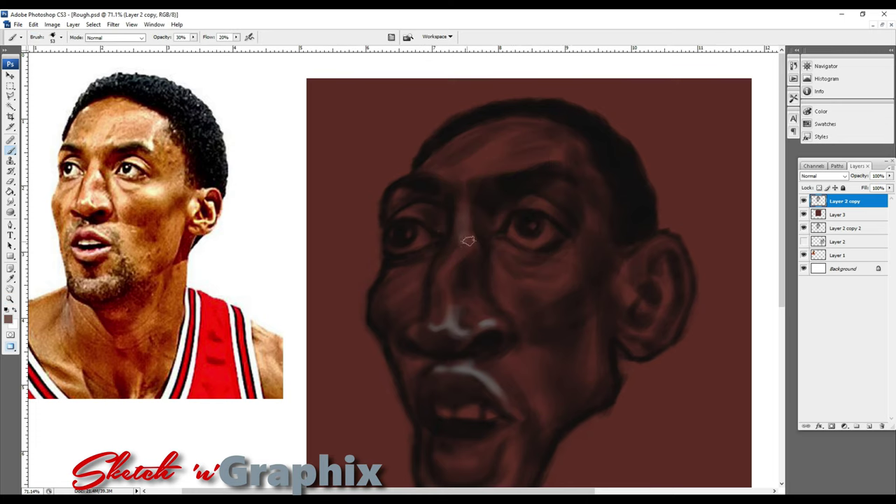
drag(463, 166, 578, 156)
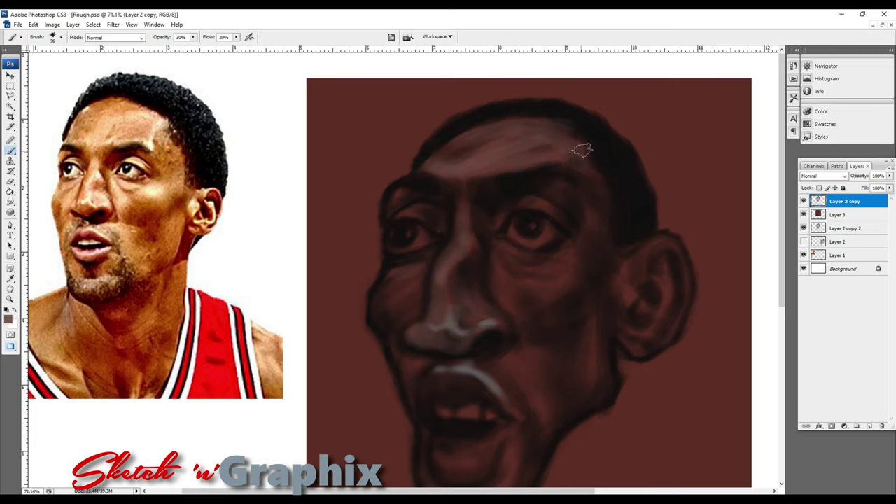
right_click(563, 218)
key(Return)
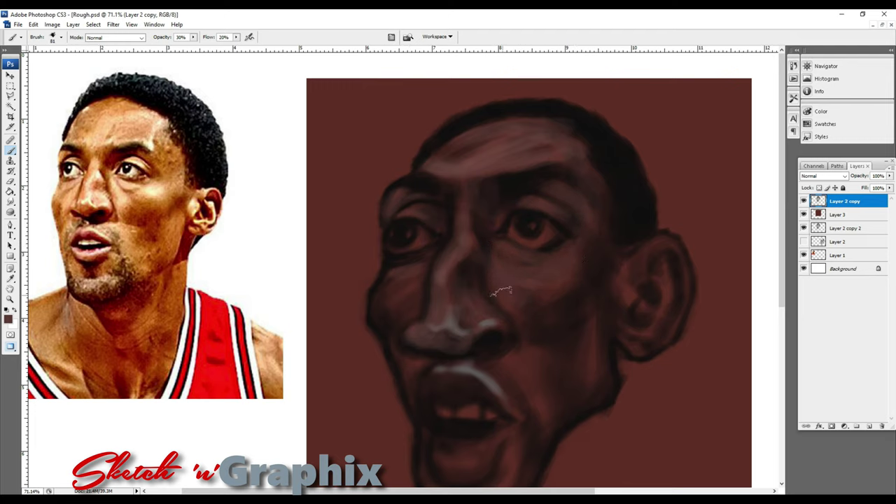
right_click(421, 286)
key(Return)
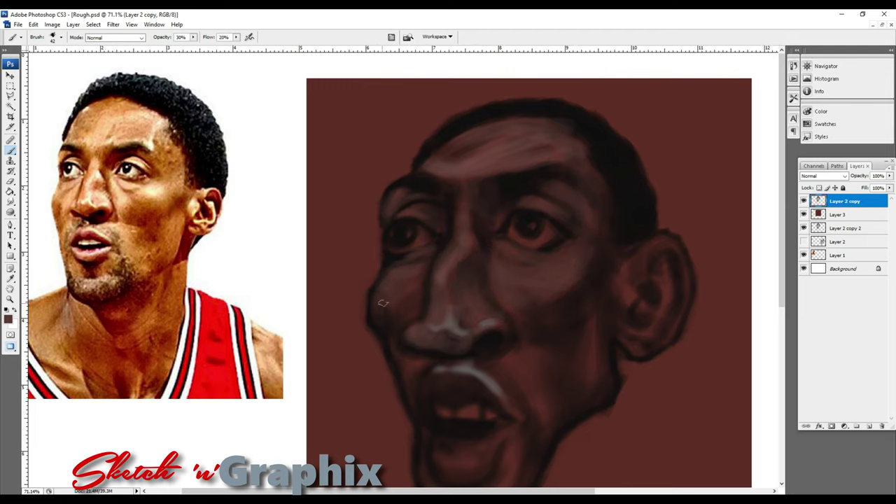
drag(389, 293, 399, 326)
Lighten the inside of the ear with a smaller brush and merge the head down into Layer 3
key(bracketleft)
key(bracketleft)
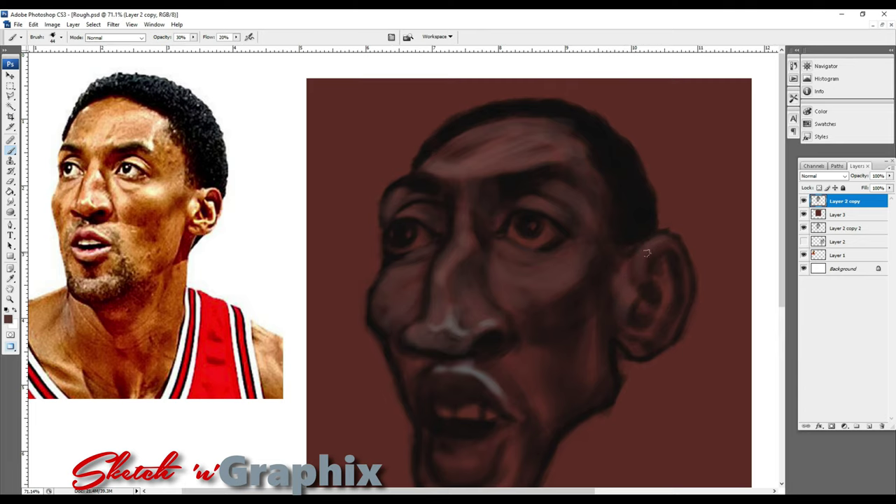
drag(668, 299, 642, 329)
key(ctrl+e)
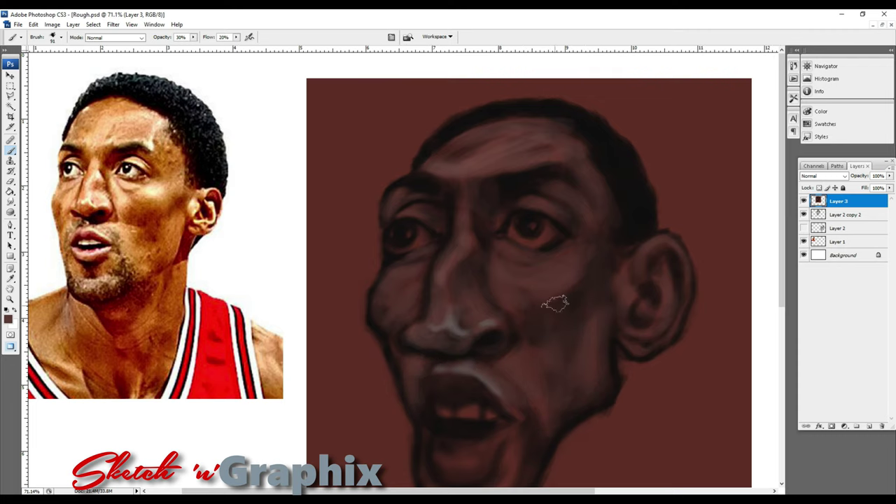
scroll(554, 301, down, 3)
Choose a new paint colour and set the brush size to 64
click(9, 320)
click(584, 222)
key(Return)
right_click(490, 199)
key(Return)
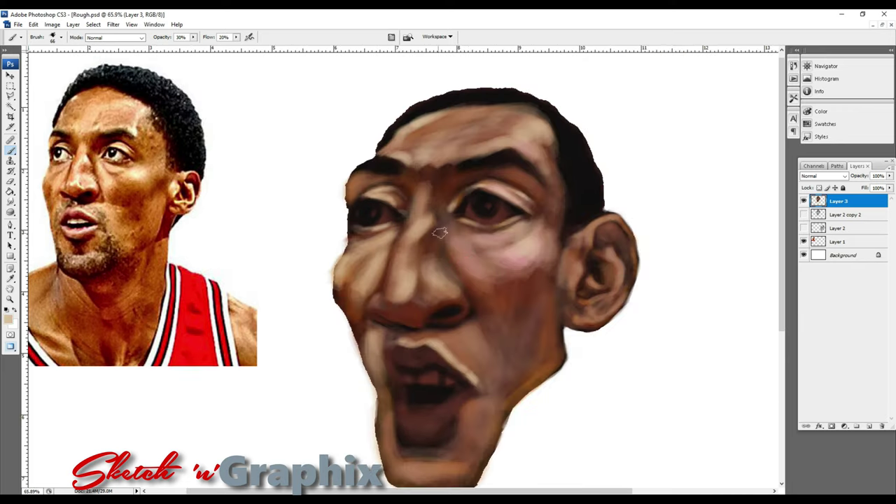
key(Return)
key(b)
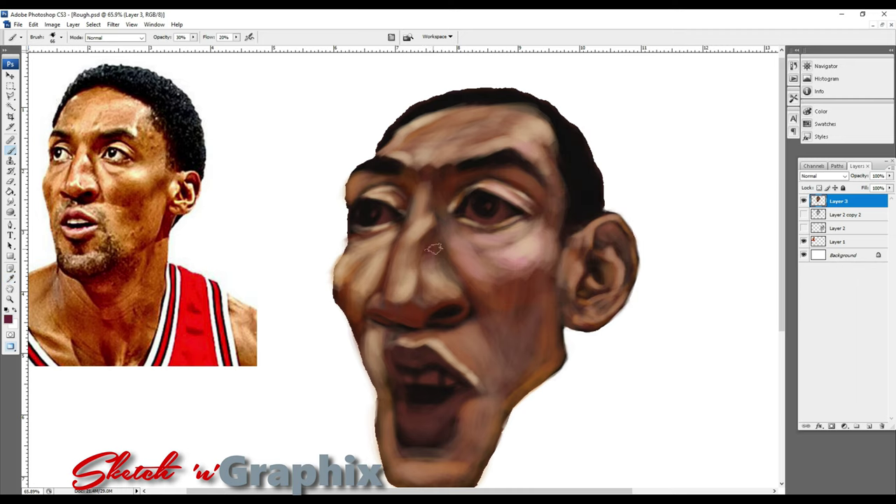
right_click(371, 196)
key(Return)
Pick a tan skin colour and lighten the forehead down to between the eyes
click(8, 318)
click(371, 249)
key(Return)
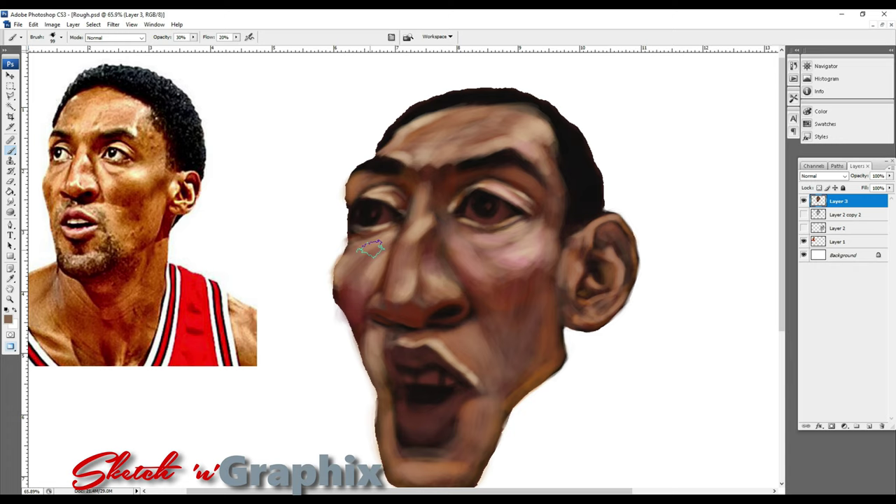
click(9, 319)
key(Return)
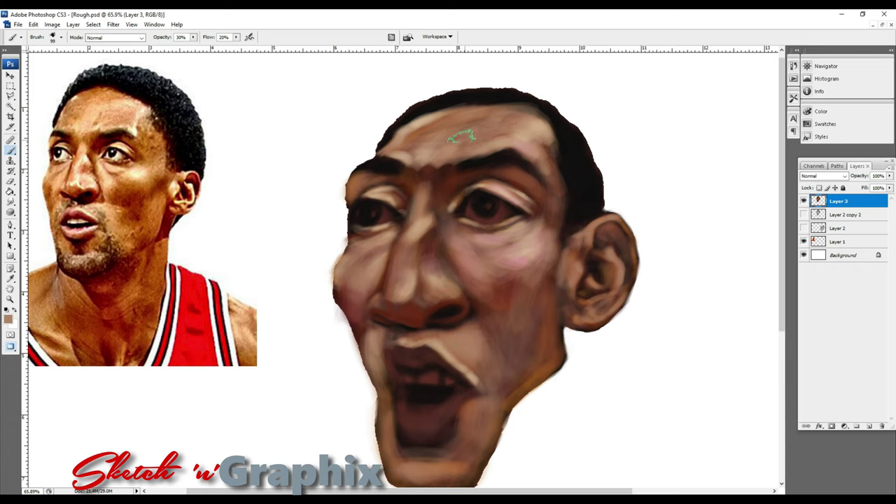
drag(481, 130, 421, 122)
Brighten the nose bridge in light tan with a roughly 36-38 px brush
right_click(406, 279)
double_click(429, 300)
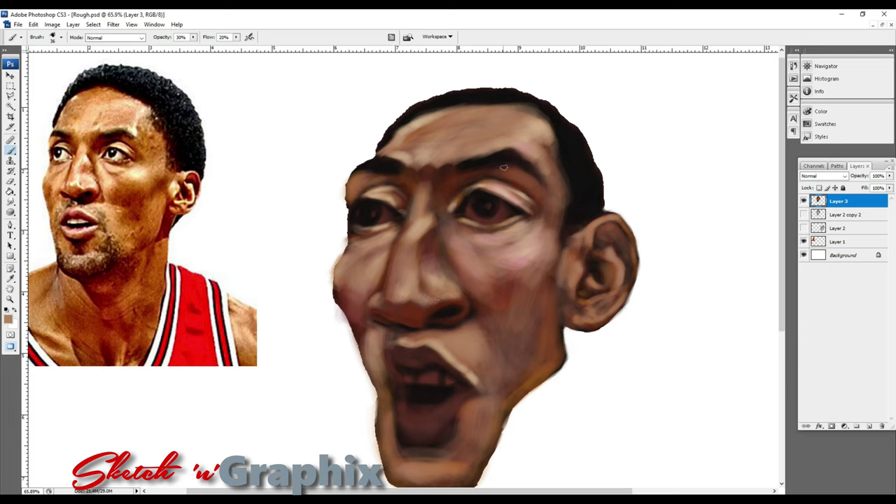
alt+click(461, 177)
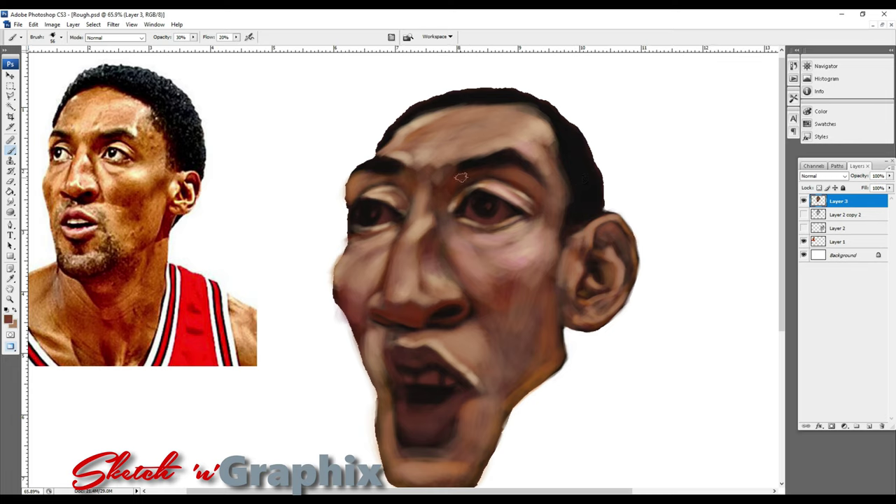
alt+click(463, 222)
key(bracketleft)
key(bracketleft)
mouse_move(428, 187)
mouse_down()
mouse_move(417, 224)
mouse_move(425, 245)
mouse_move(408, 268)
mouse_move(444, 293)
mouse_up()
alt+click(400, 285)
alt+click(517, 231)
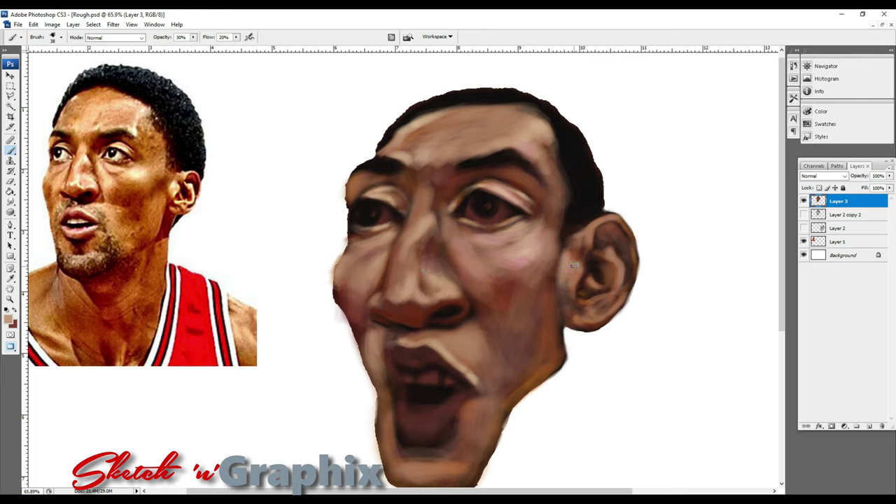
Shade the ear with a smaller brush, then enlarge the brush and pick a redder colour
key(bracketleft)
key(bracketleft)
mouse_move(624, 272)
mouse_down()
mouse_move(615, 293)
mouse_move(594, 280)
mouse_up()
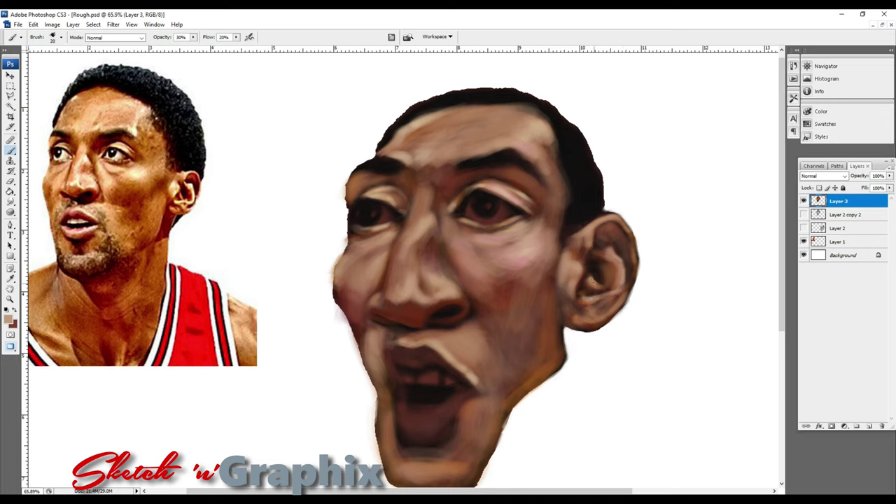
right_click(600, 315)
right_click(542, 321)
key(Return)
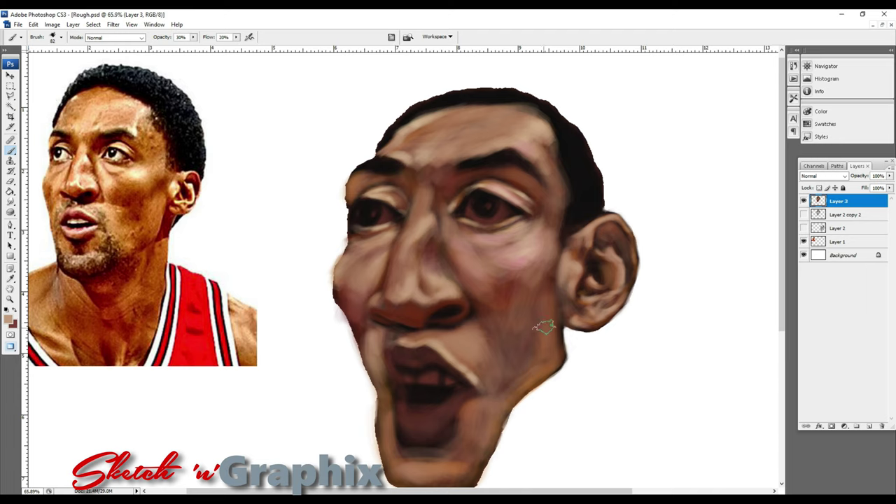
click(9, 319)
click(601, 220)
key(Return)
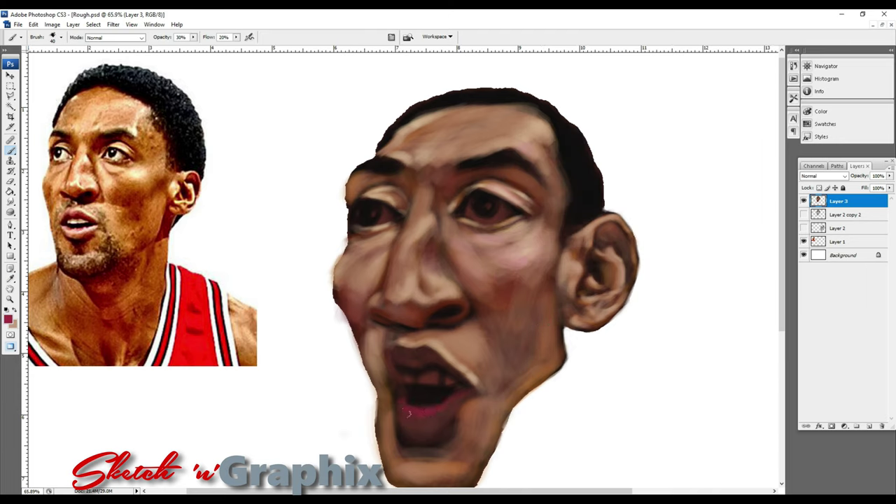
Sample a brown skin tone to paint the chin and lower lip, and lighten the upper teeth and lip
alt+click(403, 426)
mouse_move(401, 429)
mouse_down()
mouse_move(437, 439)
mouse_move(454, 412)
mouse_move(451, 443)
mouse_up()
key(i)
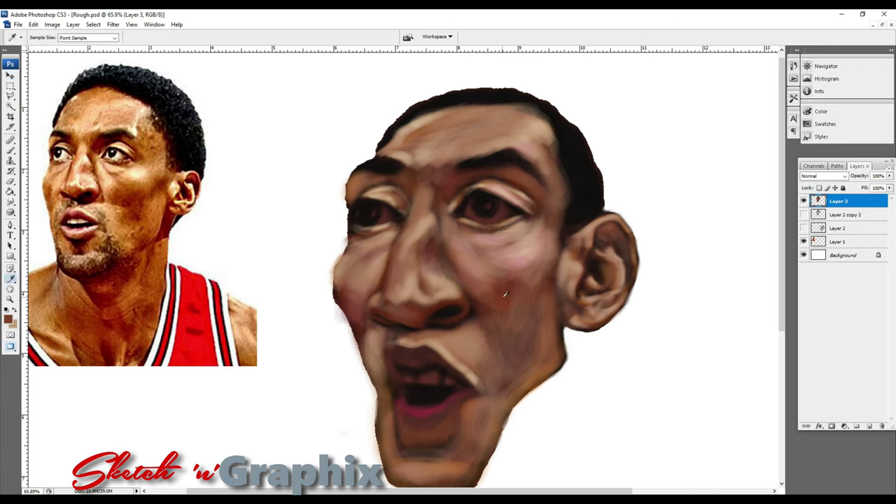
key(b)
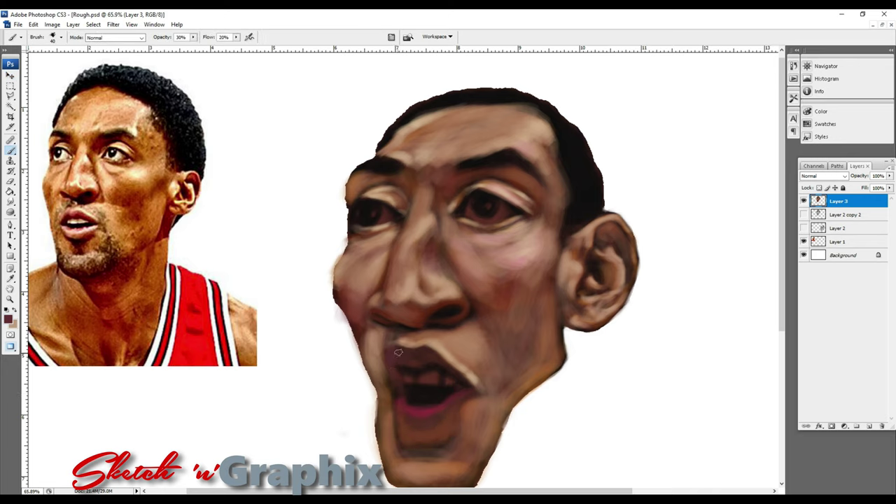
drag(418, 365, 460, 378)
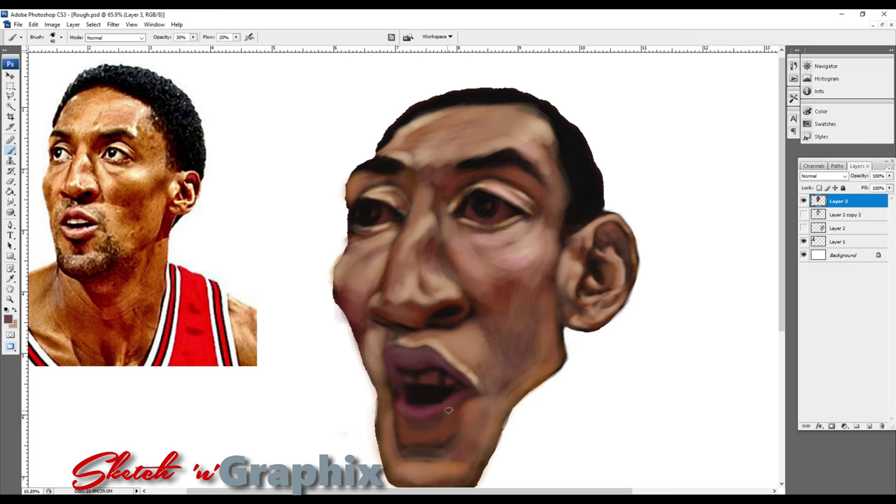
Sample dark red for the lips and paint pinkish-beige highlights over the lower lip
alt+click(408, 356)
alt+click(413, 415)
mouse_move(413, 414)
mouse_down()
mouse_move(448, 421)
mouse_move(404, 416)
mouse_move(451, 417)
mouse_move(462, 400)
mouse_up()
right_click(454, 327)
Resize the brush between 43 and 90 px, then zoom in on the mouth with a smaller brush
key(Return)
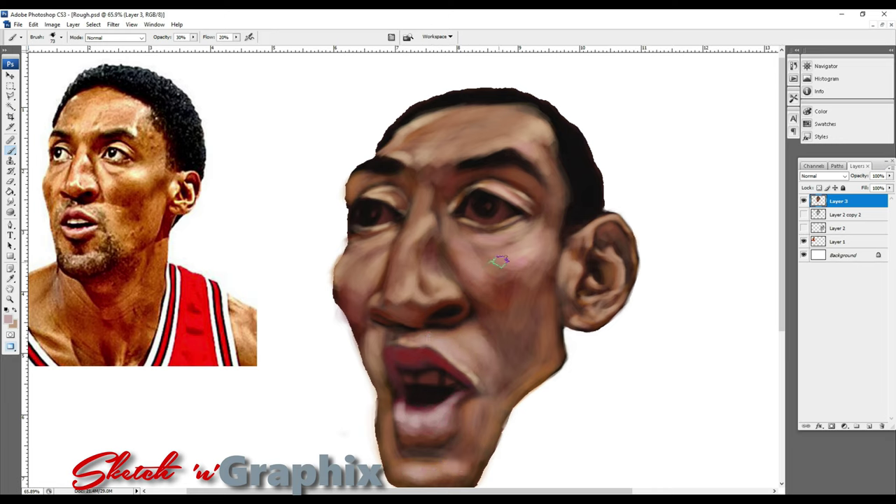
key(bracketleft)
key(bracketleft)
key(bracketleft)
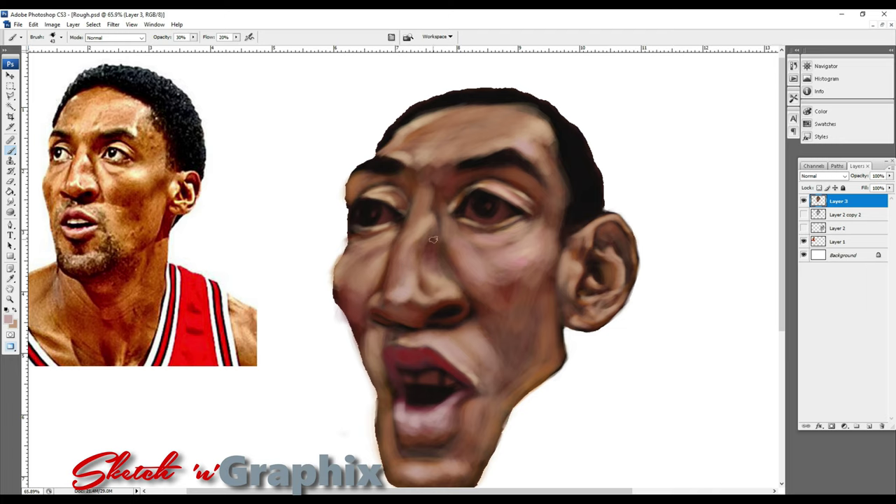
key(bracketright)
key(bracketright)
key(bracketright)
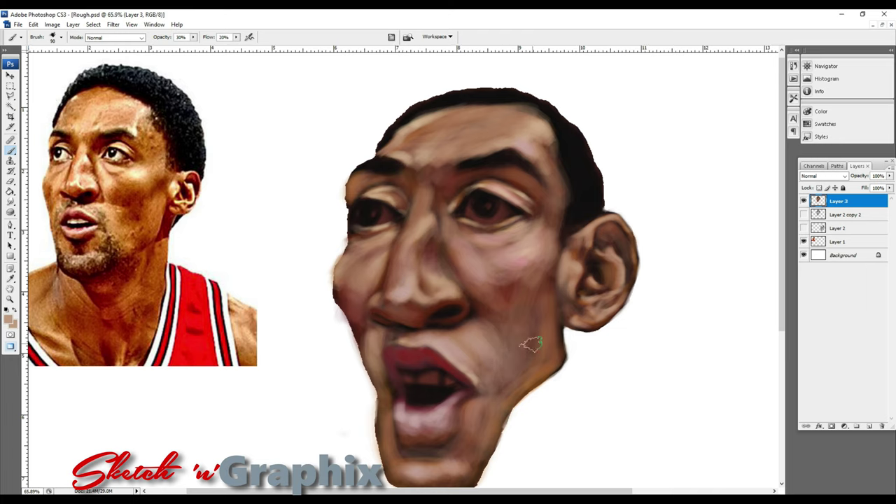
right_click(379, 283)
key(Return)
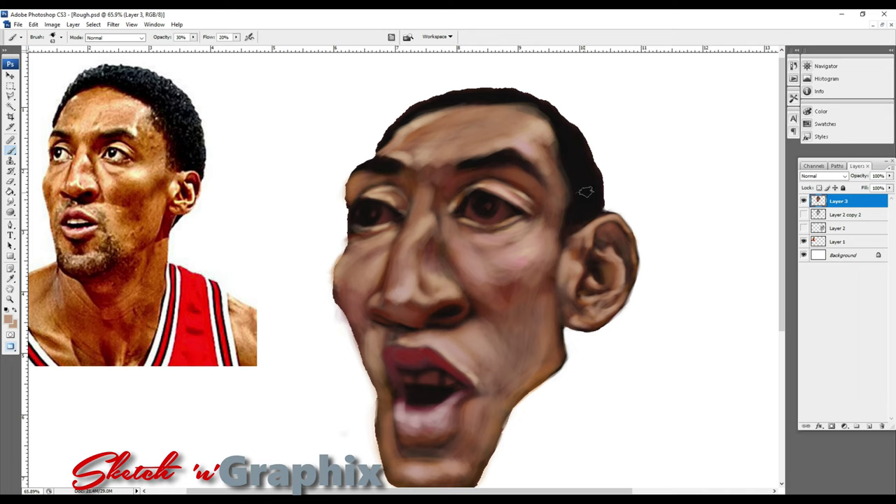
drag(50, 180, 456, 430)
right_click(580, 350)
key(Return)
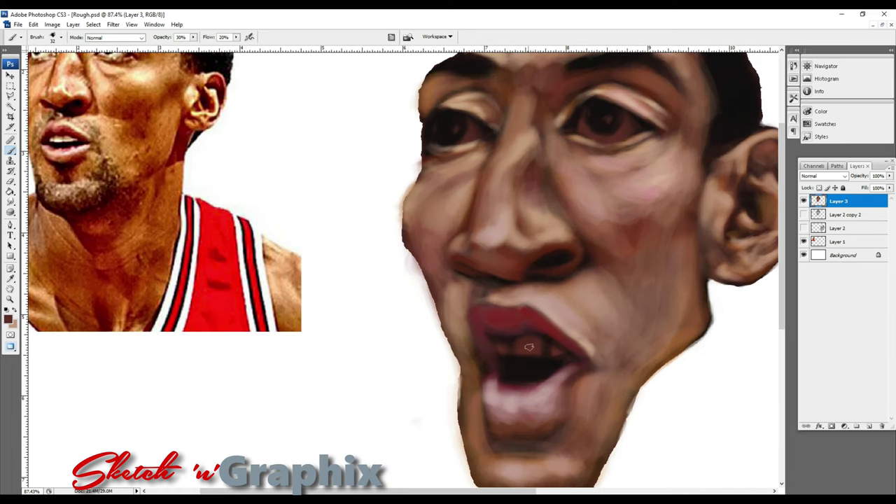
Paint the teeth with a lighter colour, then zoom out and back in on both faces
click(9, 319)
key(Return)
mouse_move(519, 348)
mouse_down()
mouse_move(532, 339)
mouse_move(553, 351)
mouse_up()
click(8, 319)
key(Return)
key(z)
key(ctrl+0)
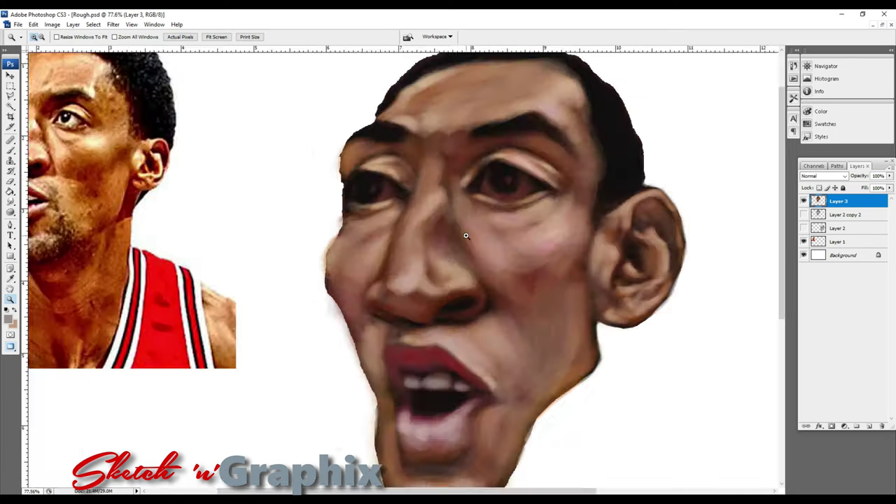
drag(522, 239, 522, 239)
Set the brush to 17 px for the eyes, after trying 19 and 34 px, then zoom out
key(b)
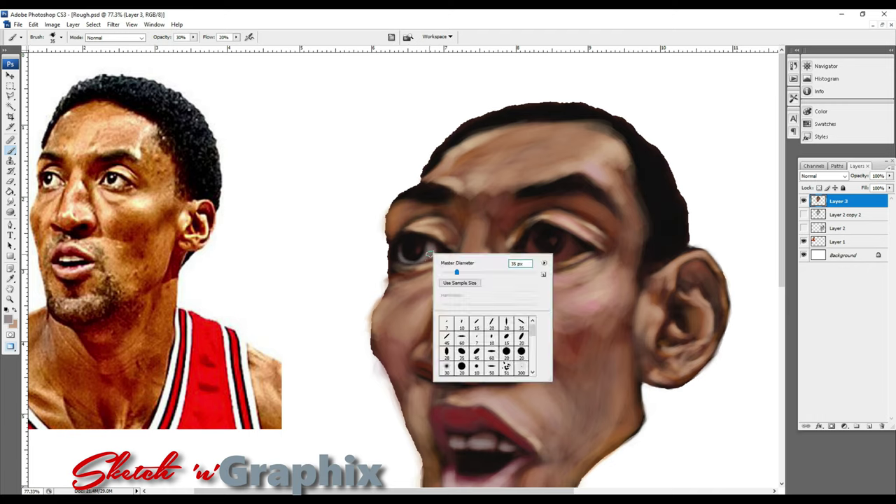
right_click(533, 245)
key(Return)
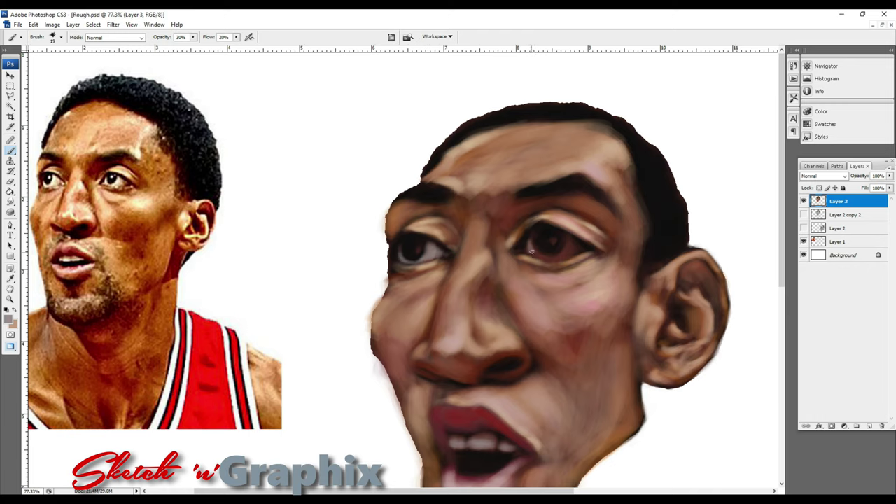
right_click(562, 246)
text(34)
key(Return)
right_click(566, 257)
text(17)
key(Return)
key(Return)
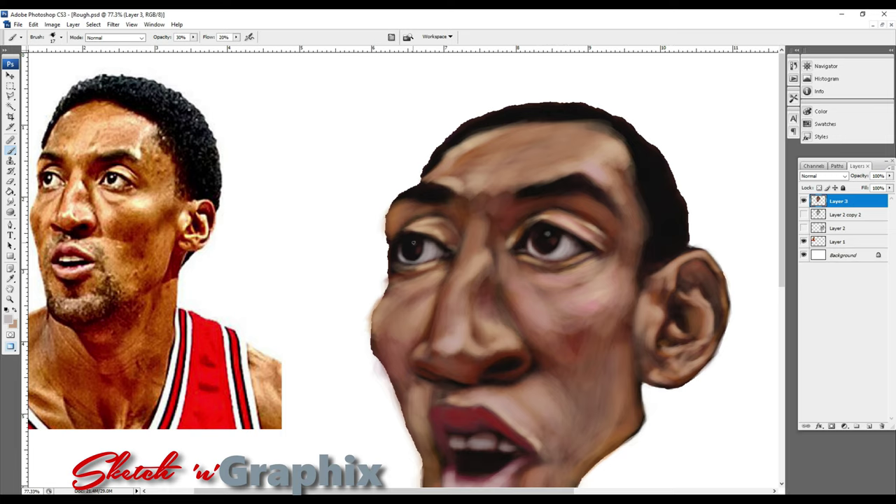
key(ctrl+minus)
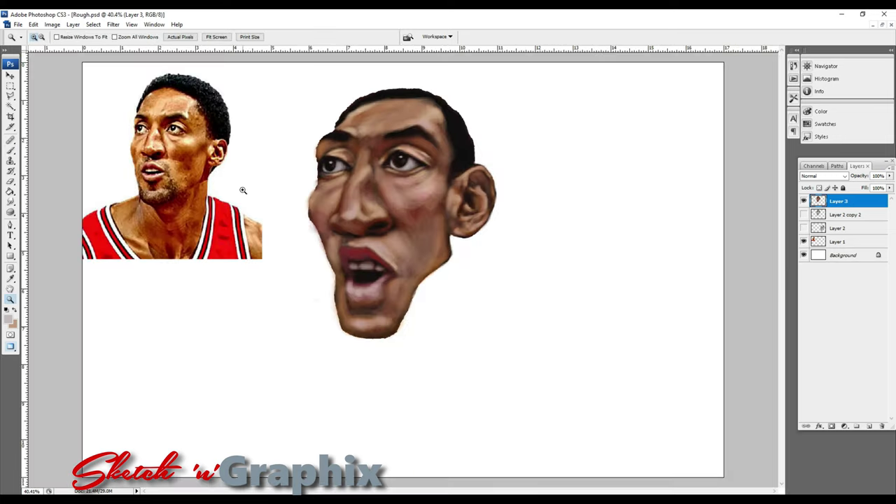
Zoom in on the lower face and erase the upper cheek edge lighter
drag(329, 168, 630, 392)
key(e)
drag(325, 149, 312, 224)
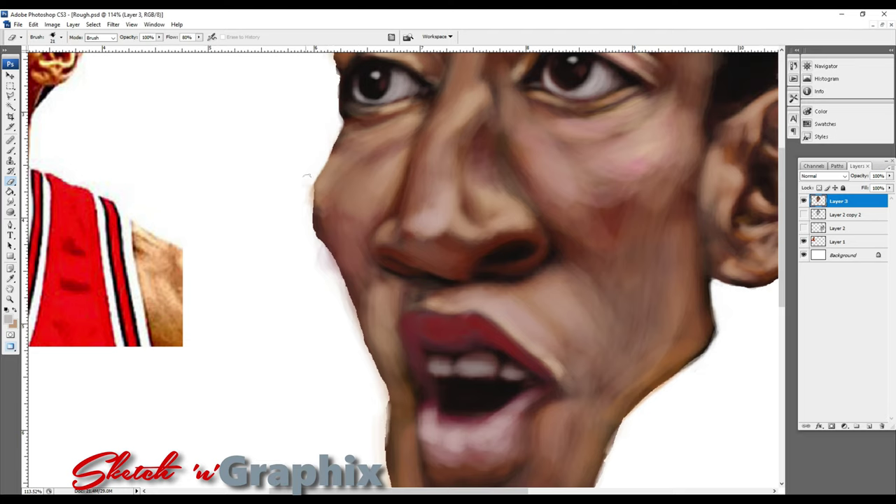
key(b)
right_click(311, 245)
key(Escape)
Resize the eraser and lighten the left cheek and jaw edges, then zoom back out
key(e)
right_click(310, 245)
key(Escape)
drag(315, 253, 364, 353)
drag(469, 341, 423, 232)
drag(343, 238, 365, 406)
key(z)
key(ctrl+0)
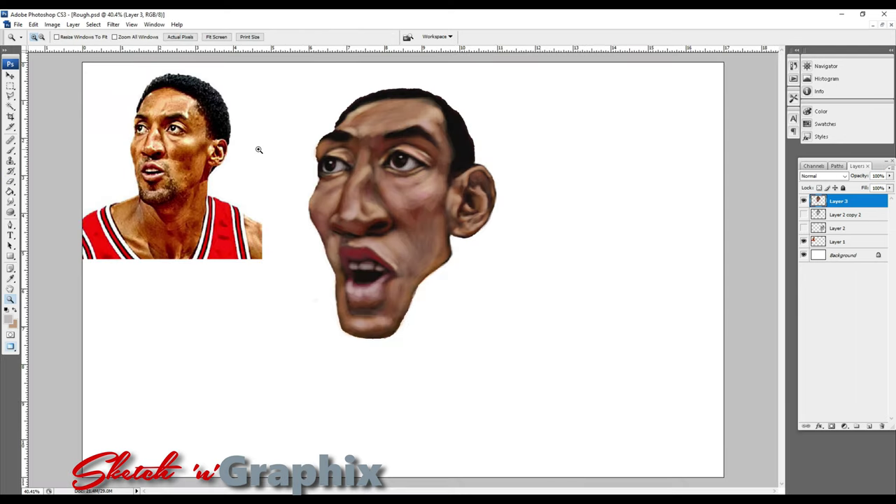
drag(526, 248, 235, 84)
Paint dark brown strokes along the top and right side of the hair, stippling its edge
key(b)
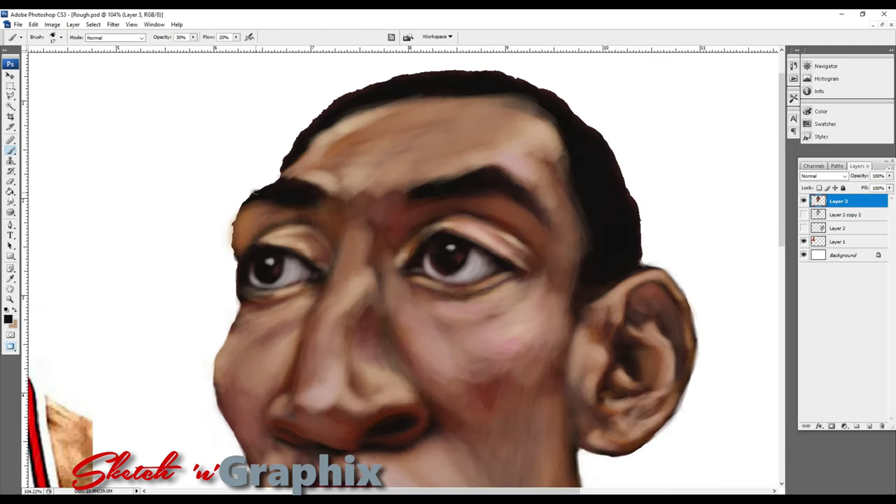
key(e)
key(ctrl+minus)
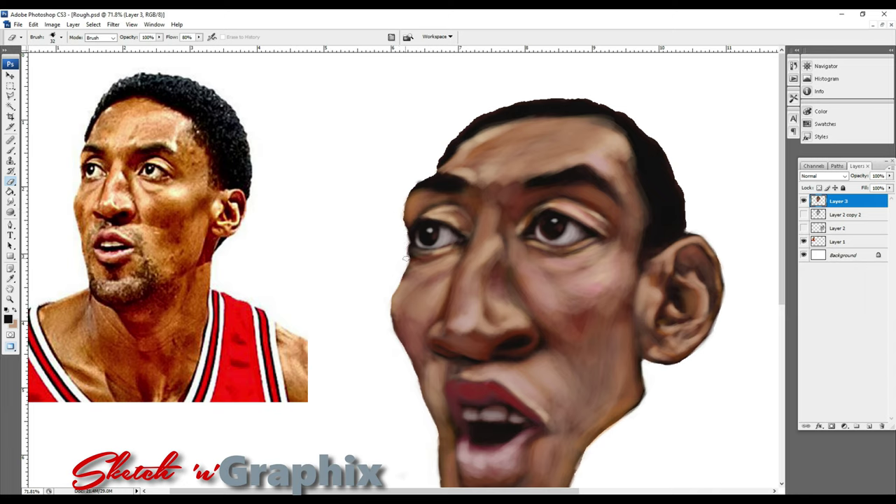
key(b)
click(179, 37)
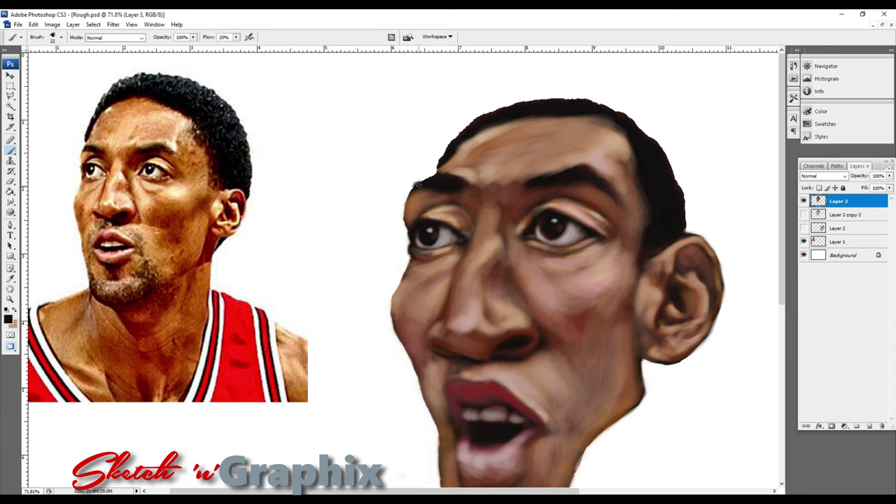
click(8, 320)
key(Return)
mouse_move(484, 119)
mouse_down()
mouse_move(522, 105)
mouse_move(582, 103)
mouse_up()
mouse_move(634, 123)
mouse_down()
mouse_move(665, 164)
mouse_move(683, 234)
mouse_up()
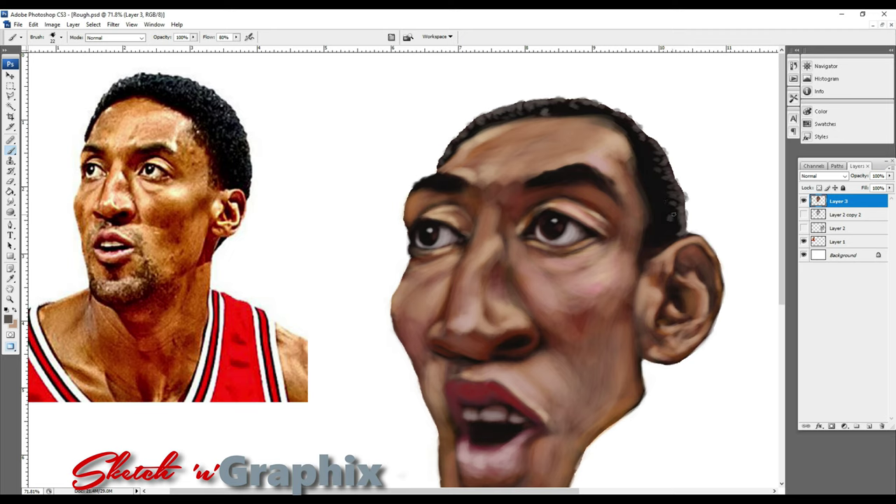
click(713, 153)
drag(667, 163, 685, 231)
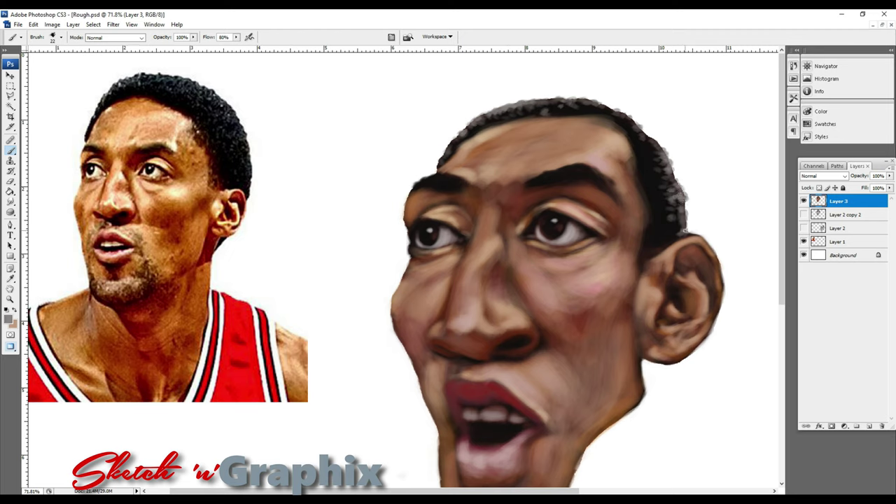
Choose a light skin tone and paint light strokes on the forehead and cheek
click(9, 319)
click(722, 152)
text(60)
right_click(576, 160)
right_click(489, 121)
drag(491, 130, 443, 176)
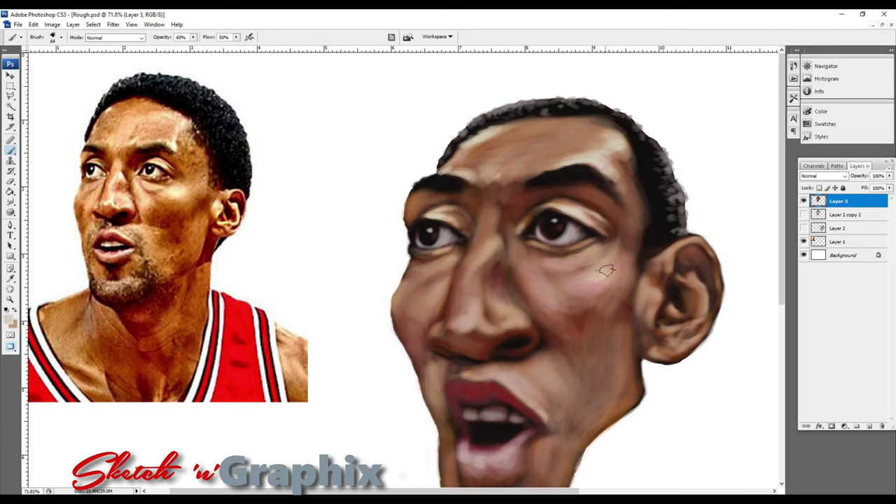
drag(599, 276, 571, 263)
With a size 25 brush at 20% opacity, highlight the nose bridge and chin
right_click(474, 312)
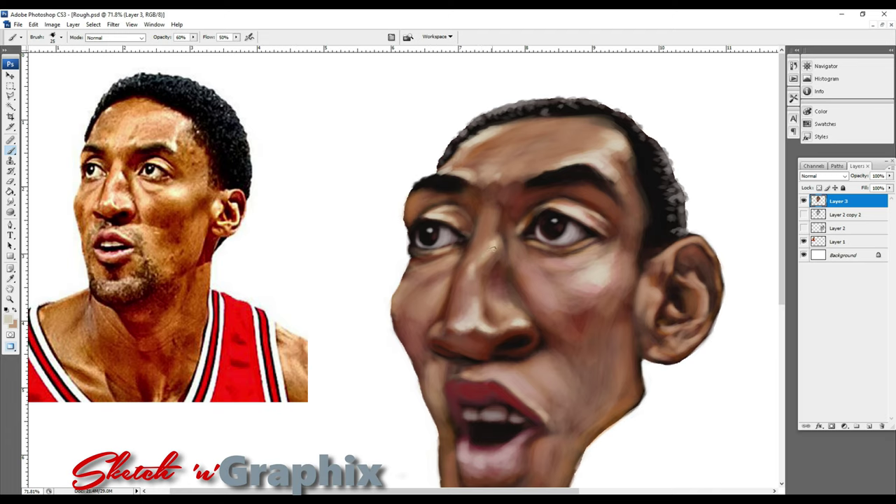
key(2)
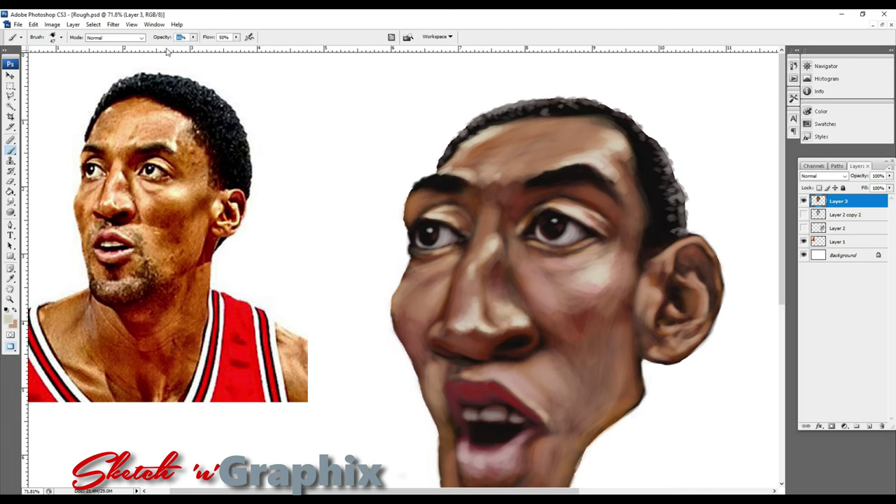
drag(489, 211, 475, 275)
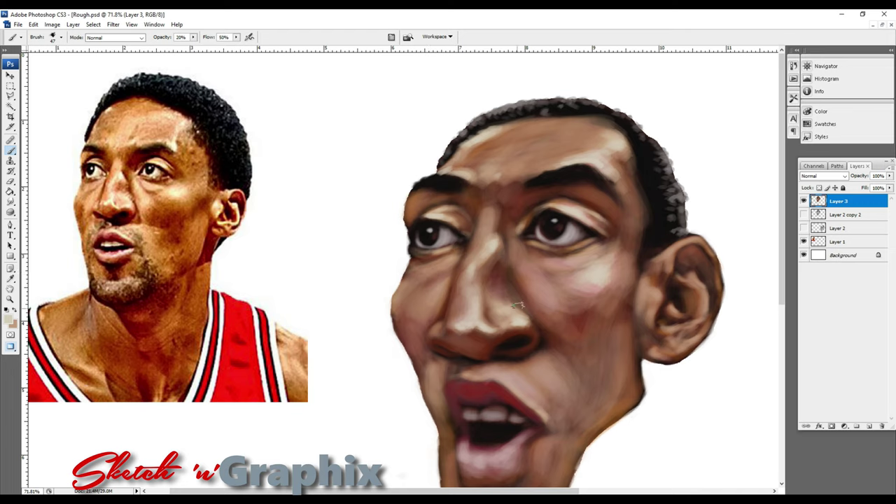
drag(491, 378, 480, 312)
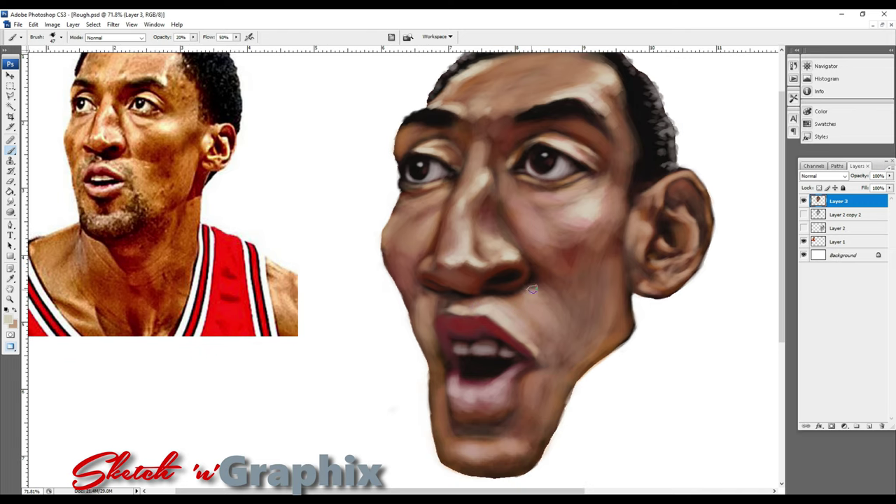
mouse_move(481, 447)
mouse_down()
mouse_move(518, 455)
mouse_move(445, 455)
mouse_up()
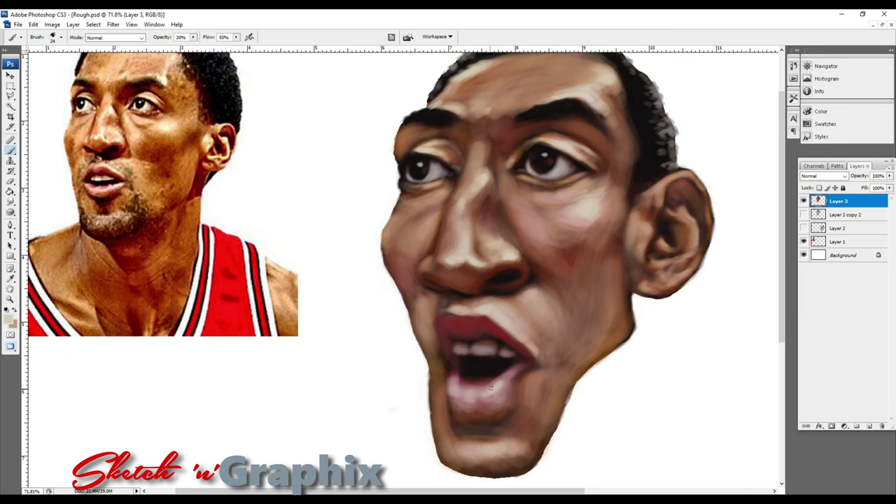
With a larger brush, highlight the left cheek edge and the ear, then fit the page
key(bracketright)
key(bracketright)
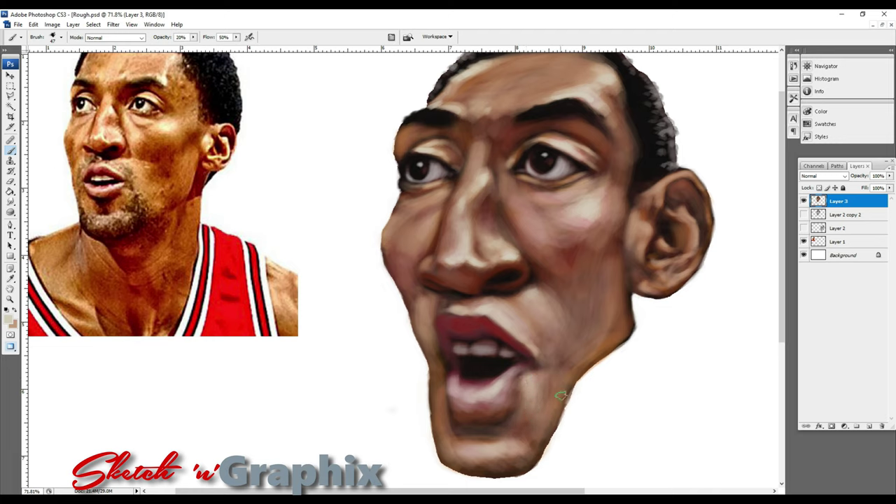
drag(399, 226, 424, 343)
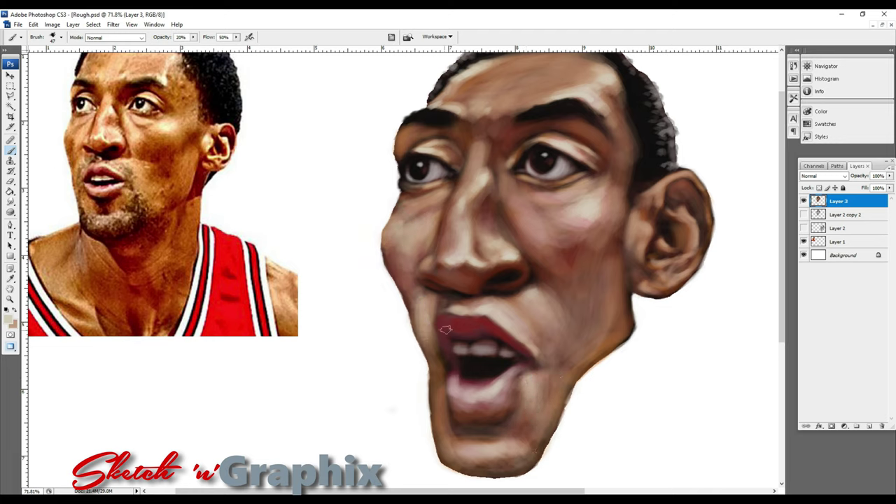
drag(633, 212, 651, 272)
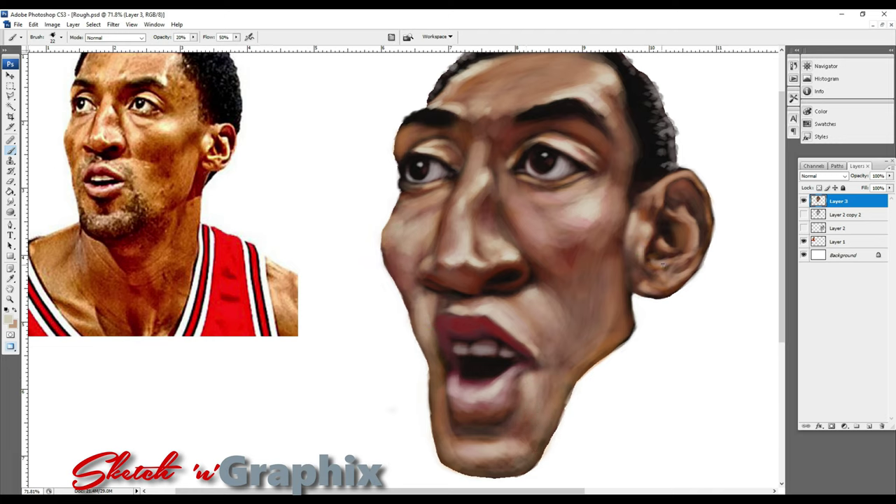
drag(684, 214, 690, 249)
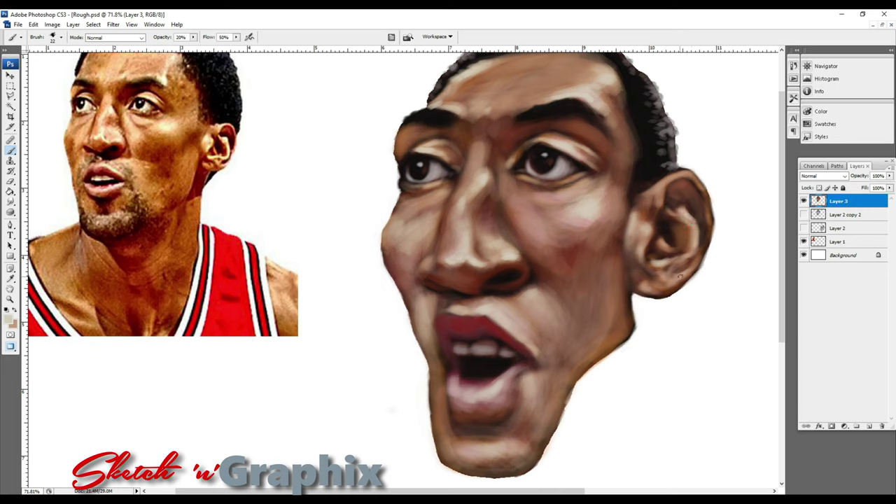
drag(709, 224, 708, 231)
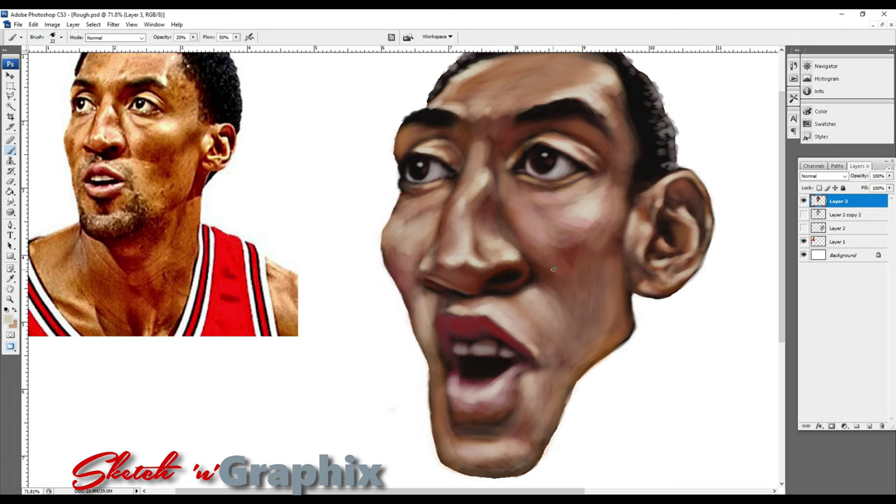
key(z)
key(ctrl+0)
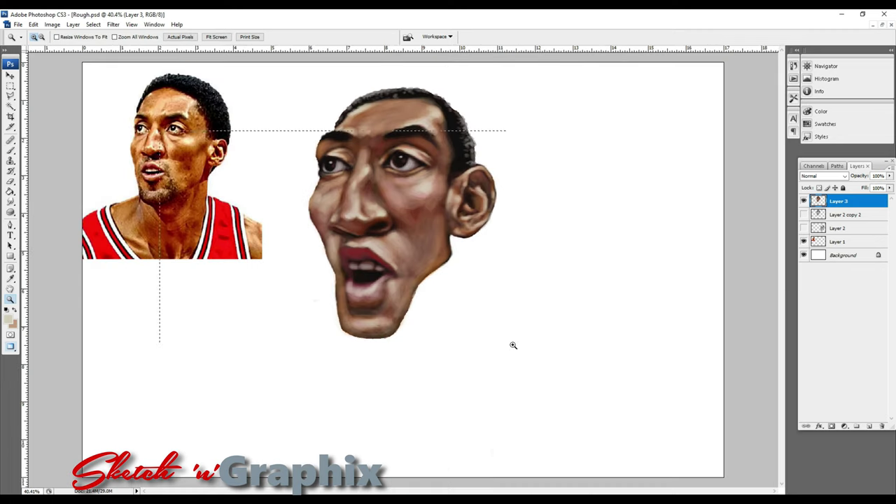
drag(514, 345, 123, 148)
key(b)
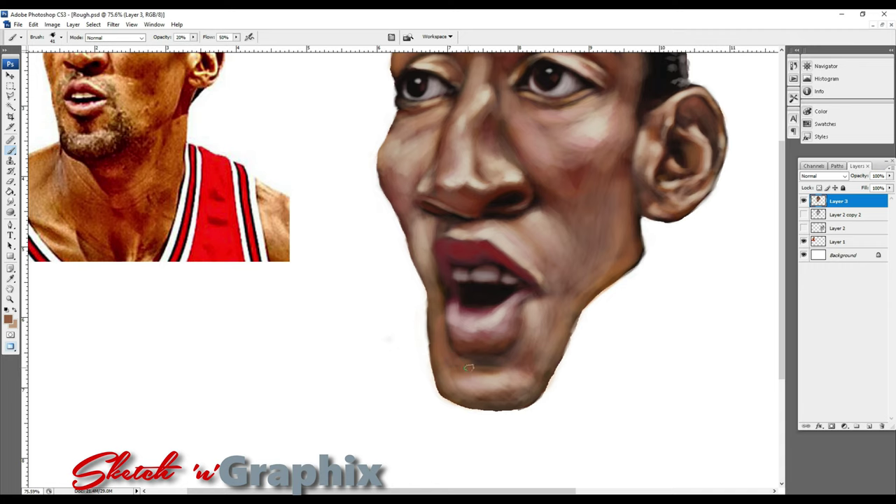
alt+click(448, 364)
key(z)
drag(732, 86, 227, 216)
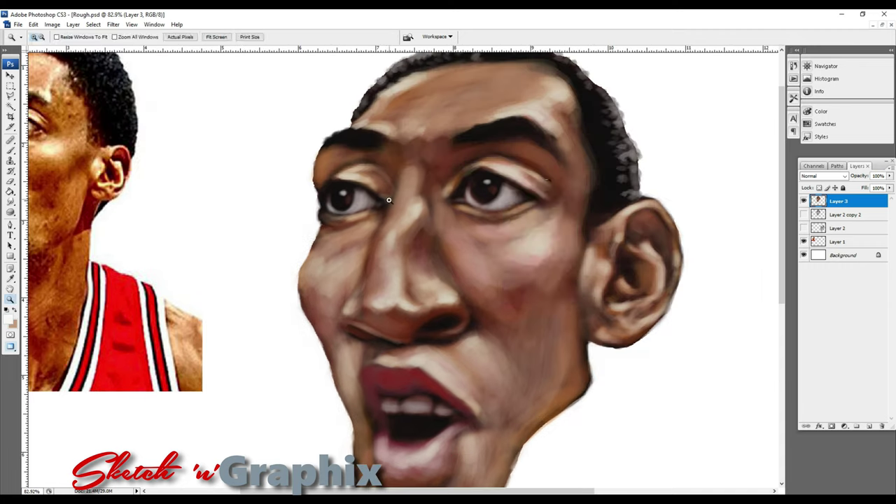
key(b)
right_click(532, 249)
right_click(513, 206)
key(Return)
right_click(485, 185)
key(Return)
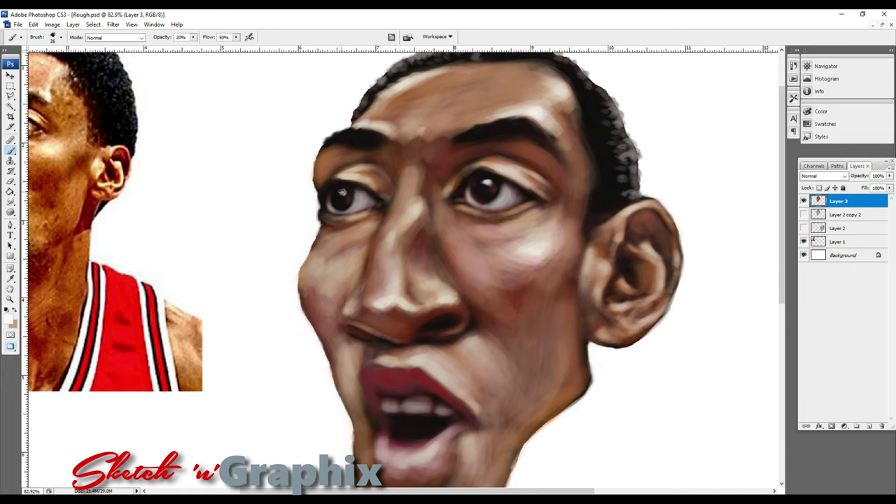
ctrl+alt+click(491, 242)
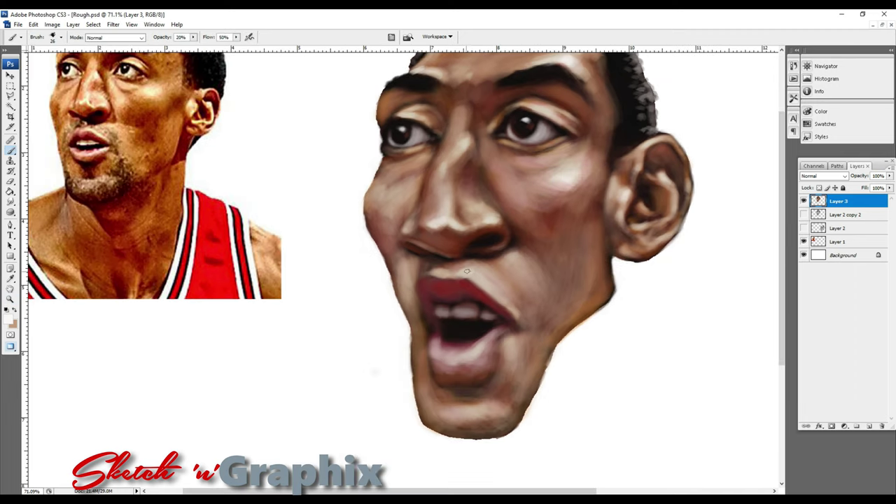
right_click(440, 359)
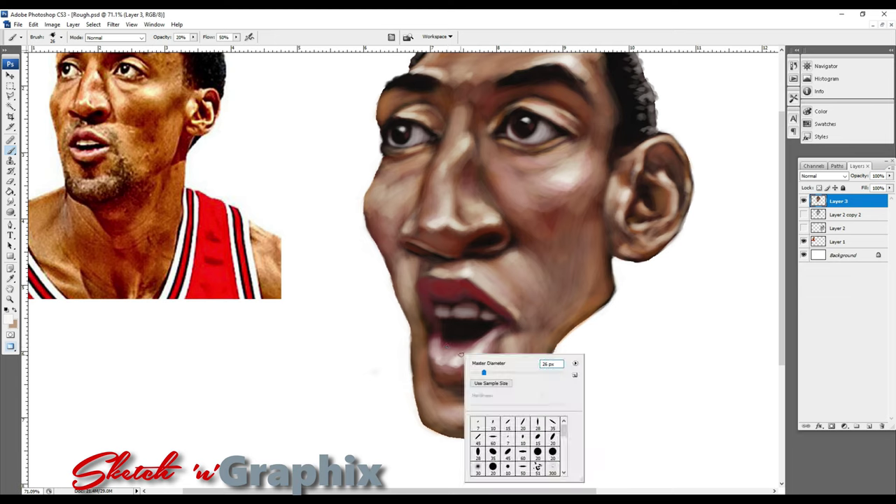
key(Escape)
key(z)
key(ctrl+0)
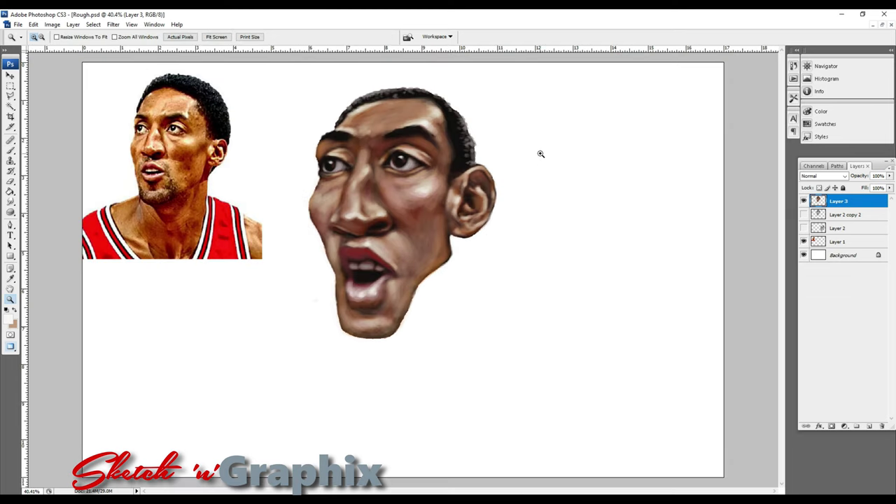
click(14, 201)
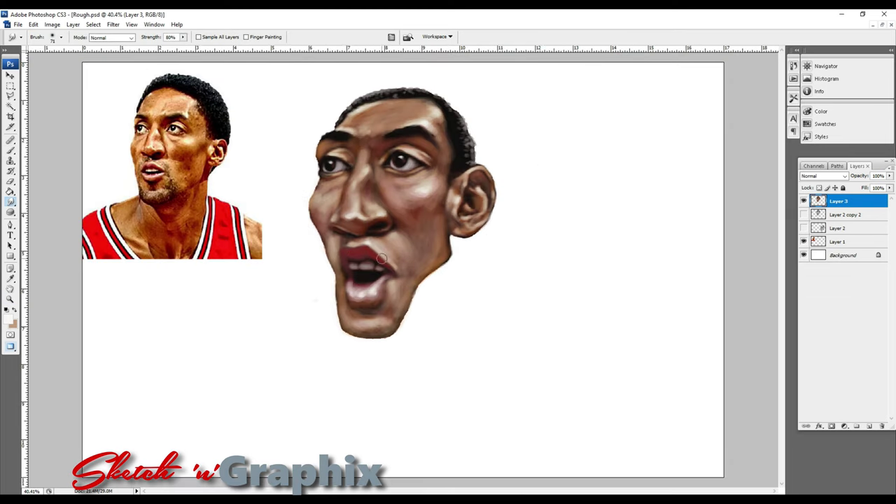
key(z)
drag(381, 256, 413, 256)
Switch to the Brush and shrink it to a fine size for stubble
key(b)
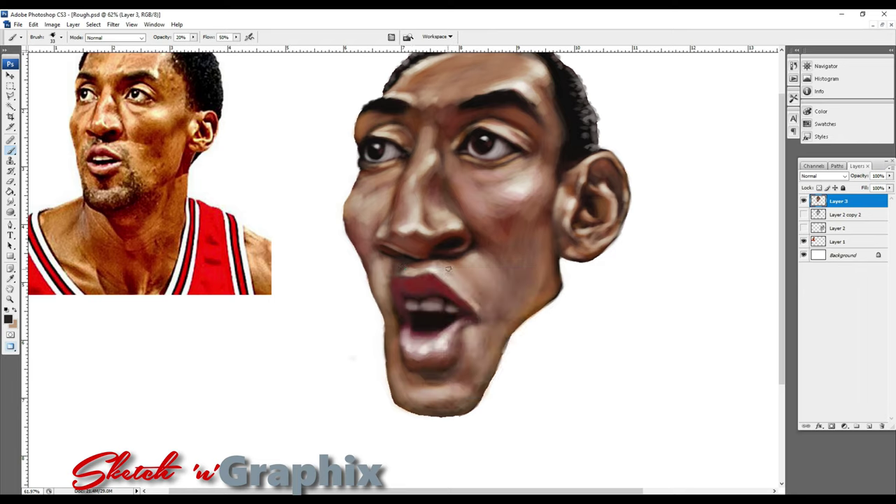
right_click(497, 328)
key(Return)
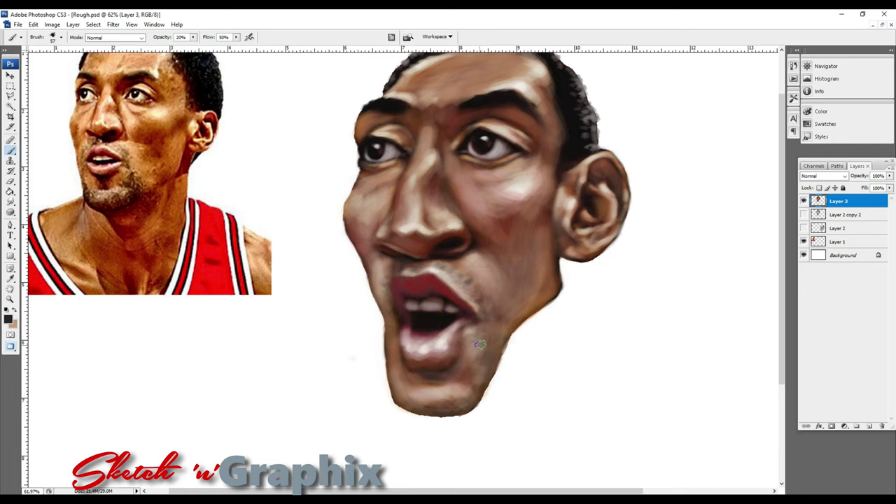
key(bracketleft)
key(bracketleft)
key(bracketleft)
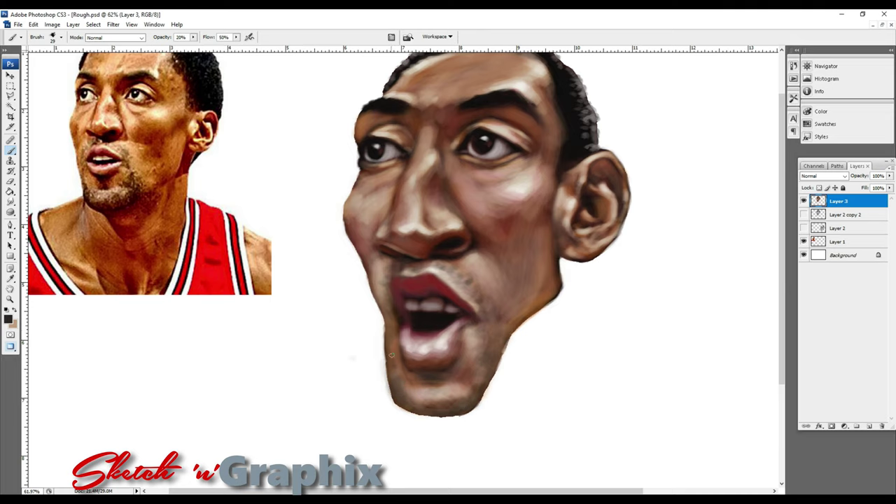
right_click(419, 401)
key(Return)
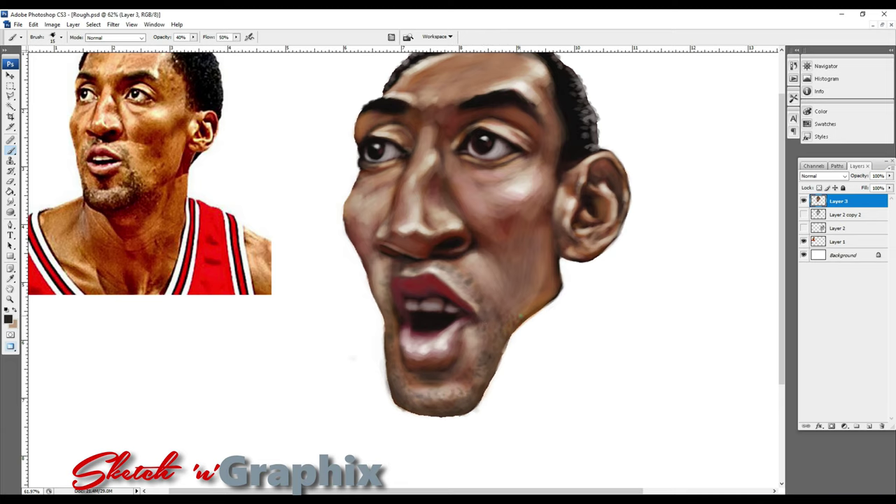
Set the brush to size 20 and 30% opacity, then fit the page on screen
right_click(491, 319)
key(F5)
key(F5)
right_click(505, 323)
key(Return)
key(3)
key(z)
right_click(530, 259)
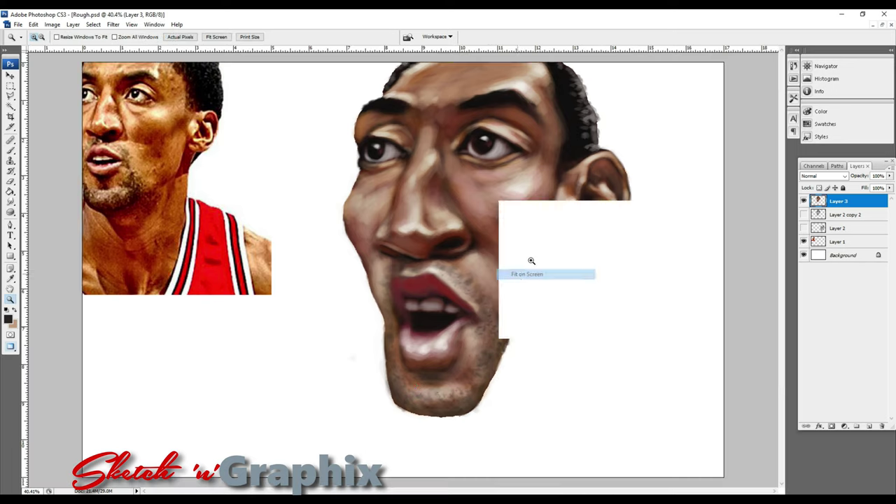
click(543, 273)
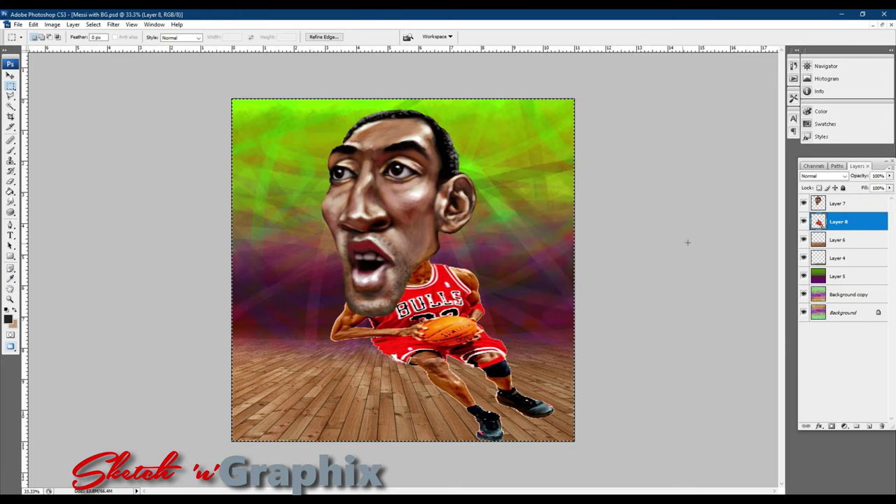
Bring up the context options for the dribbling body layer
right_click(460, 294)
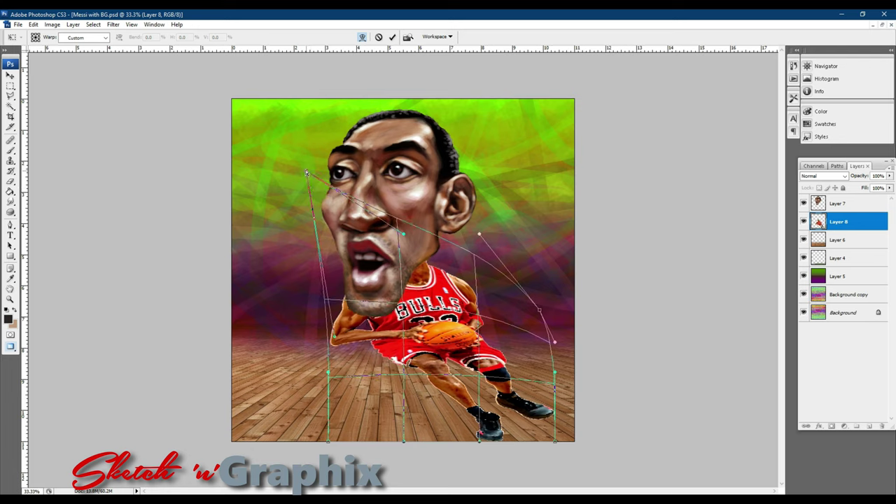
Warp the dribbling body to enlarge the player and commit the warp
mouse_move(451, 330)
mouse_down()
mouse_move(275, 428)
mouse_move(383, 398)
mouse_up()
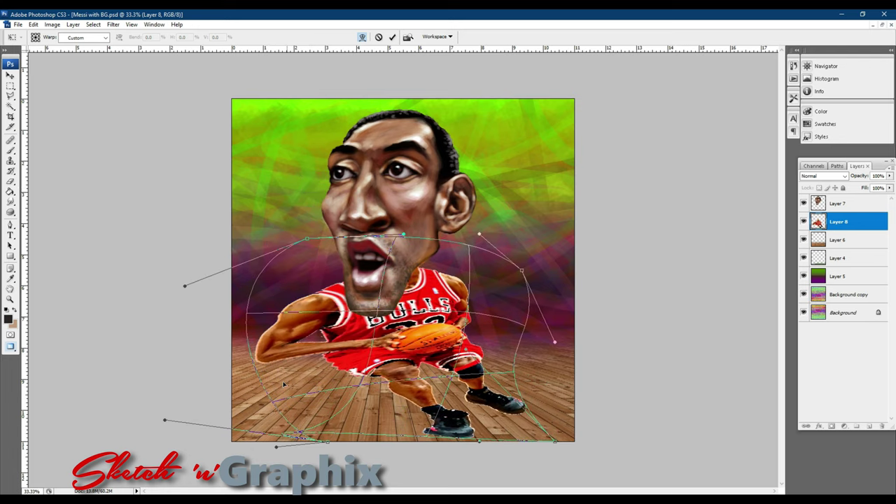
key(Return)
click(839, 203)
click(839, 221)
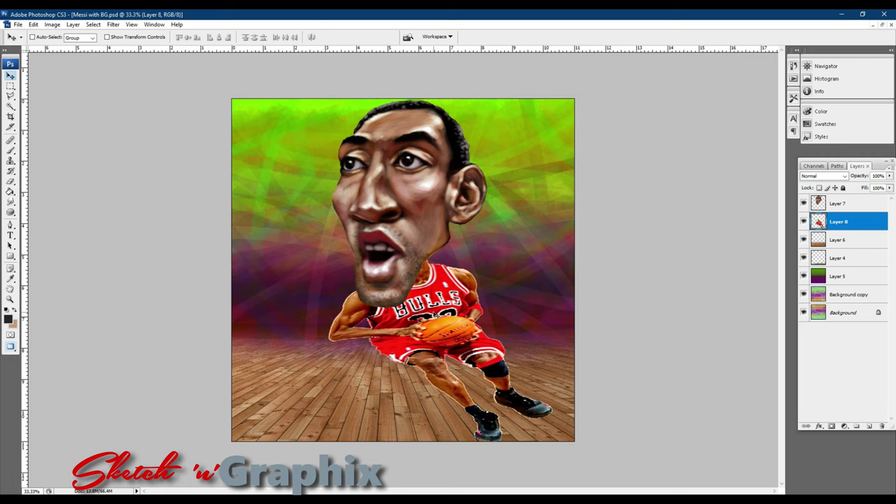
Marquee-select the area around the body and try a yellow Colour Balance shift, then cancel it
key(m)
drag(301, 187, 575, 441)
click(53, 25)
click(161, 92)
drag(618, 136, 587, 143)
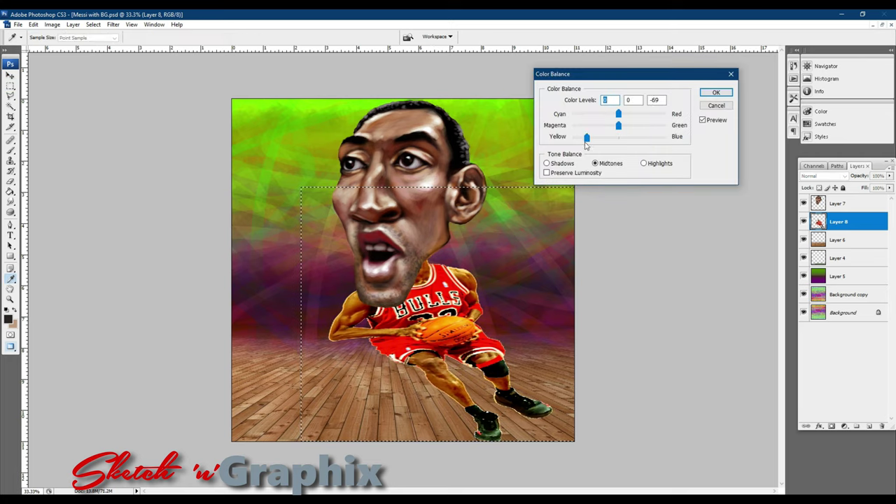
click(715, 106)
click(53, 24)
click(53, 24)
click(113, 24)
key(Escape)
Try a Motion Blur angle on the body, then cancel the filter
click(113, 25)
click(250, 172)
drag(459, 254, 456, 244)
key(Escape)
key(m)
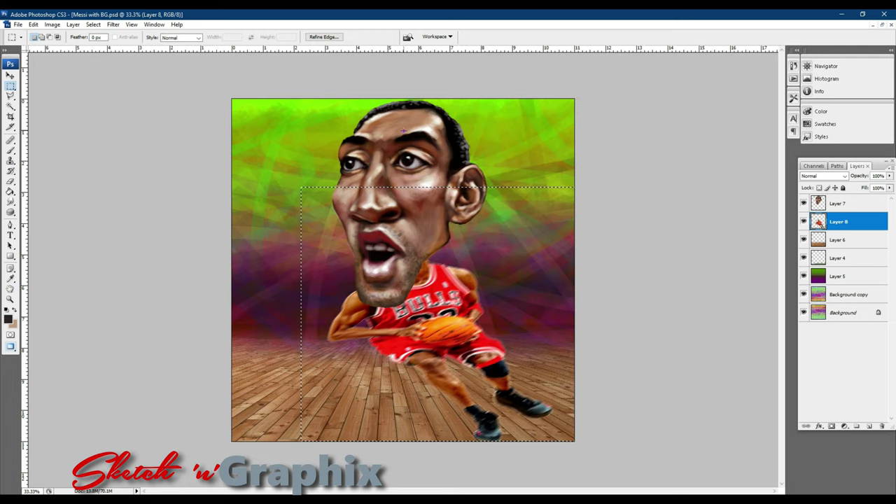
Desaturate and darken the body with Hue/Saturation (Saturation -31, Lightness -28), then deselect
click(53, 25)
click(53, 24)
click(162, 123)
drag(583, 246, 569, 247)
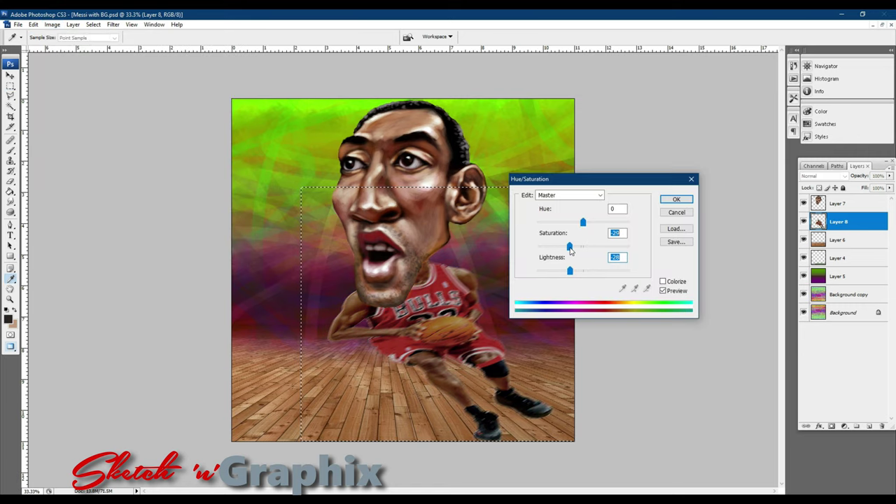
key(Return)
key(ctrl+d)
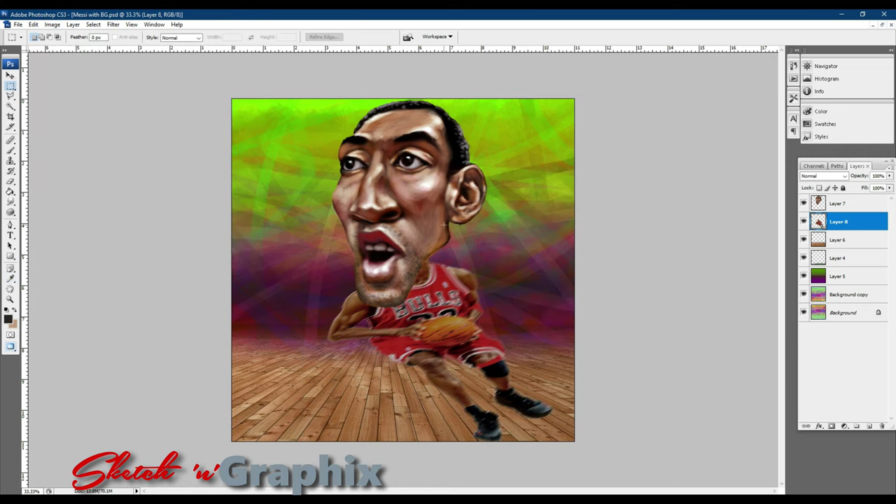
key(ctrl+t)
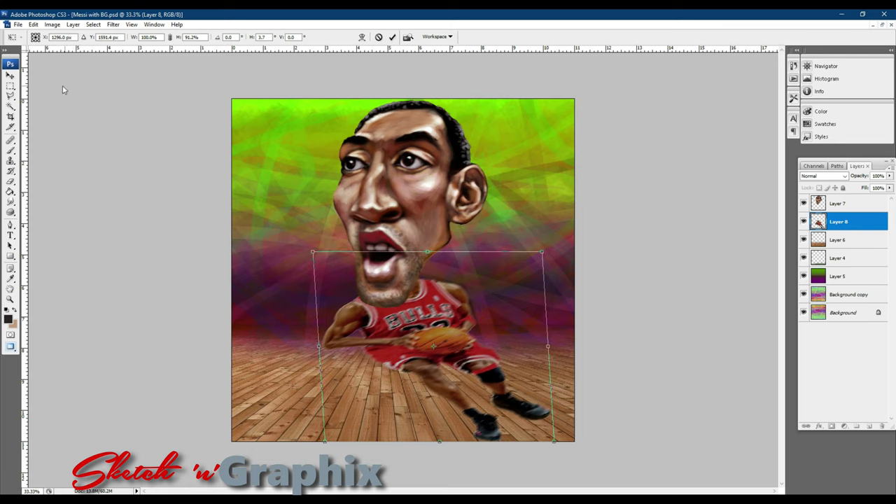
Commit the body transform, then change Background copy's blend mode and lower its opacity to about 50%
key(Return)
click(837, 239)
click(823, 176)
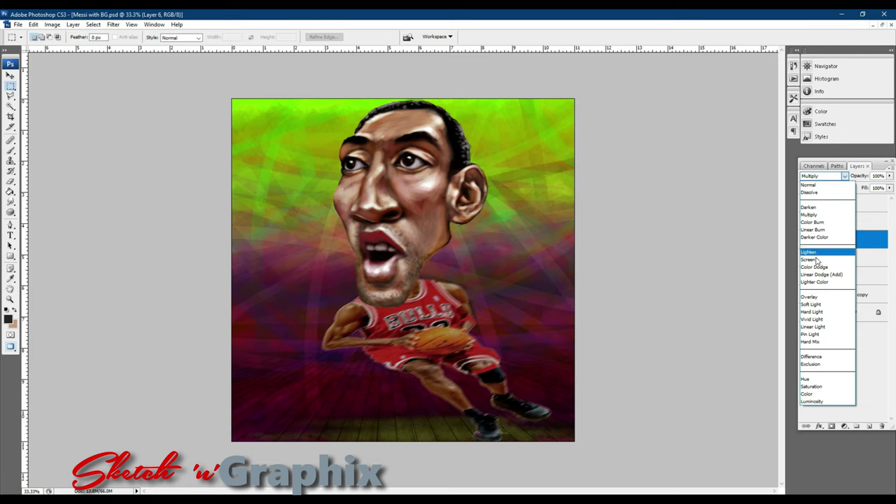
click(813, 282)
click(847, 294)
click(822, 176)
click(813, 319)
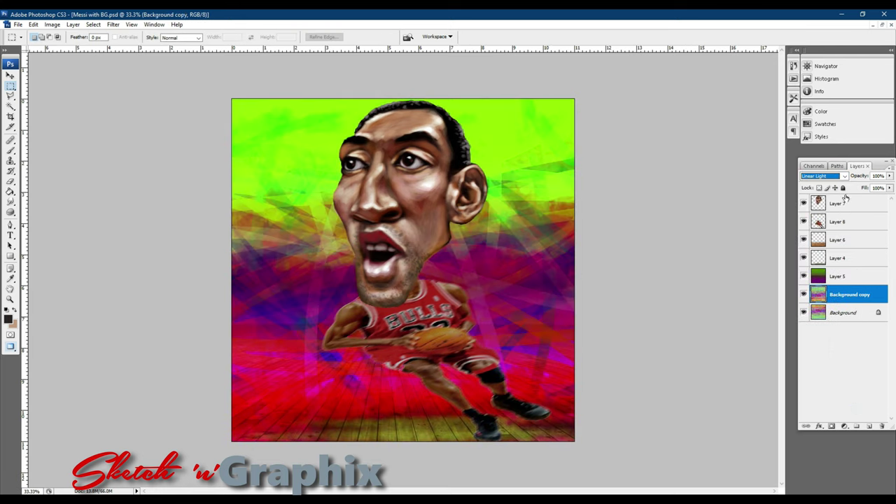
click(845, 176)
click(811, 365)
drag(879, 175, 861, 180)
Lower Layer 5's saturation to -20 in Hue/Saturation
click(837, 276)
key(ctrl+u)
drag(584, 246, 574, 246)
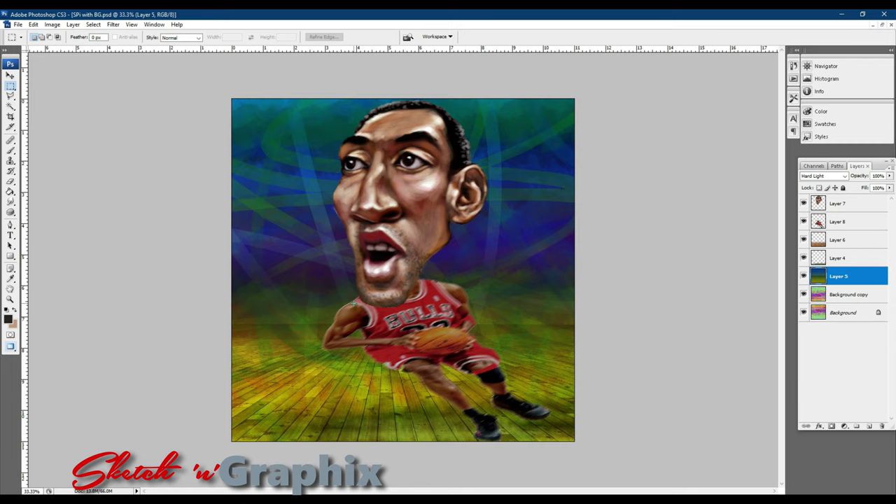